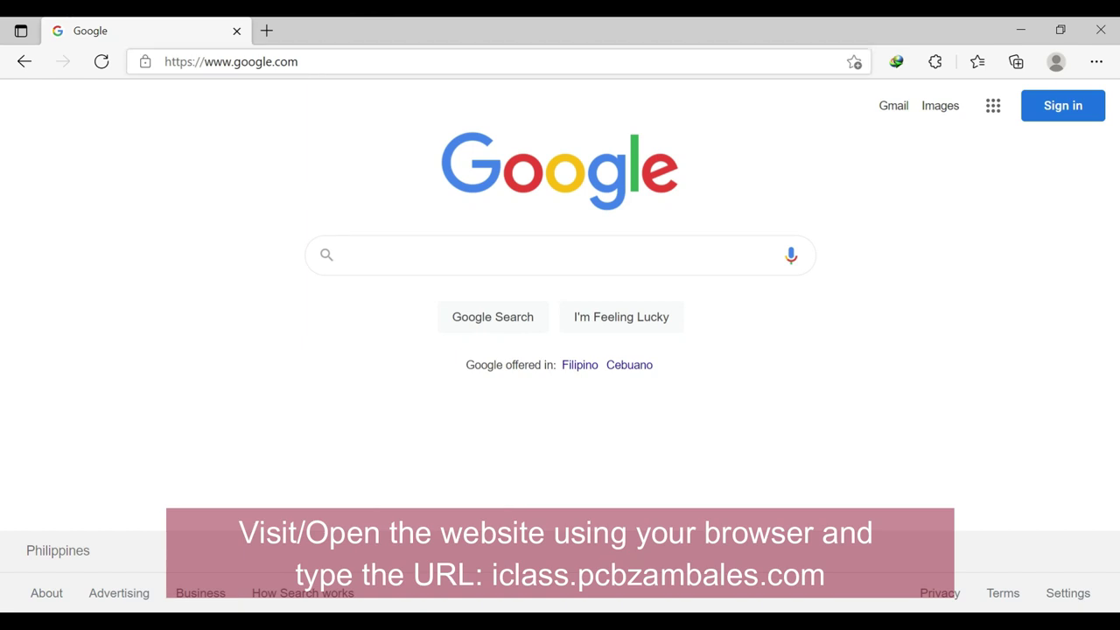
Step: Go to iclass.pcbzambales.com in Edge, correcting the mistyped address
left_click(397, 61)
type("ic")
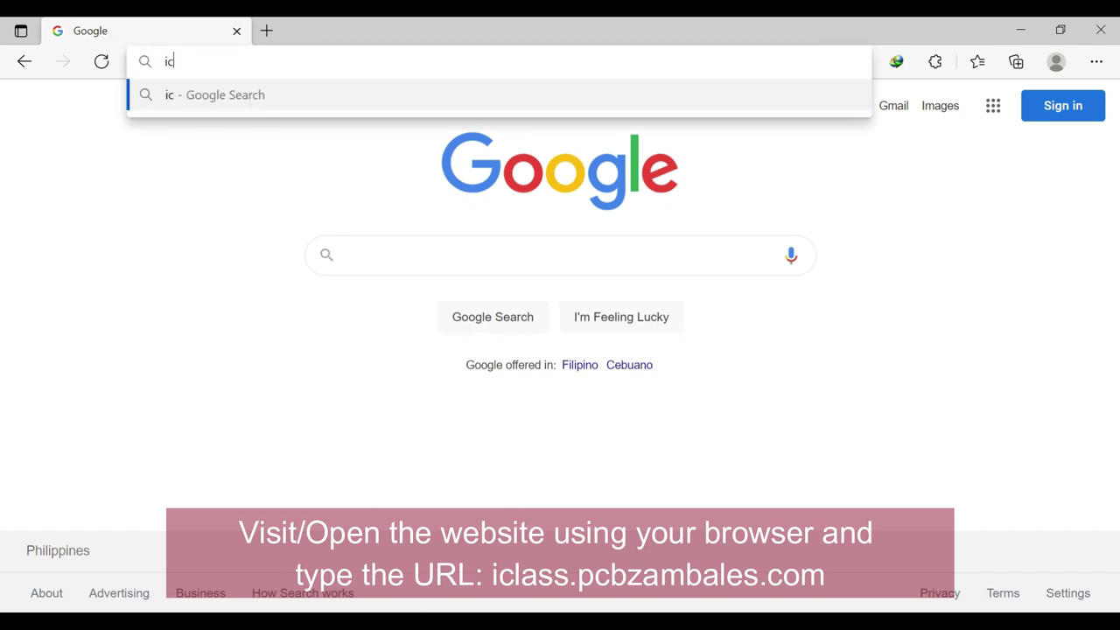
type("lass.pcbza")
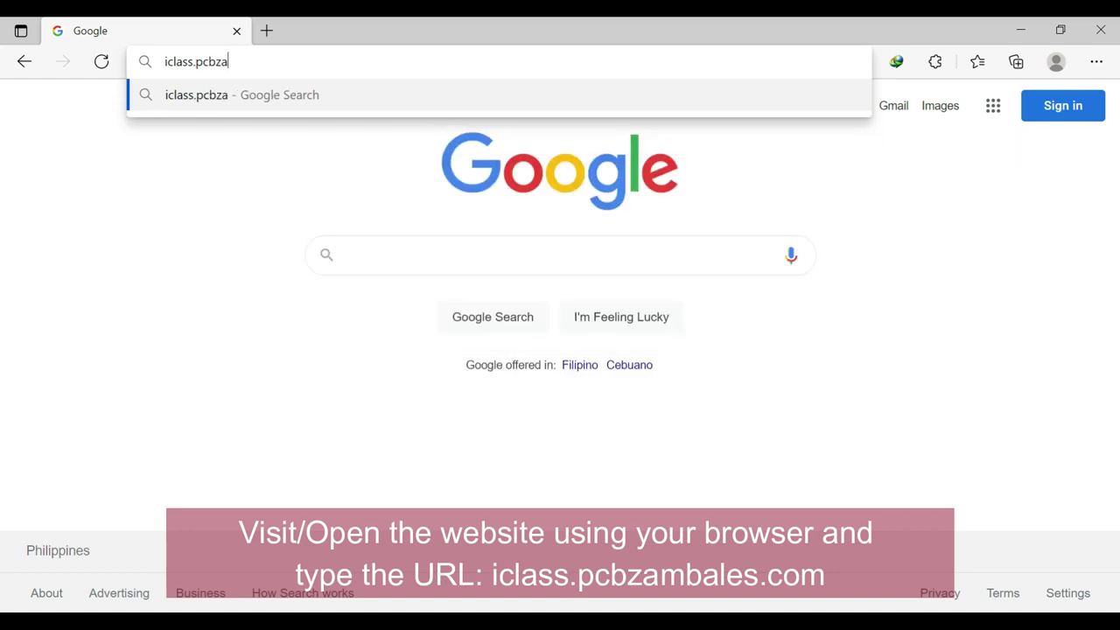
type("mbales.cio")
key("BackSpace")
key("BackSpace")
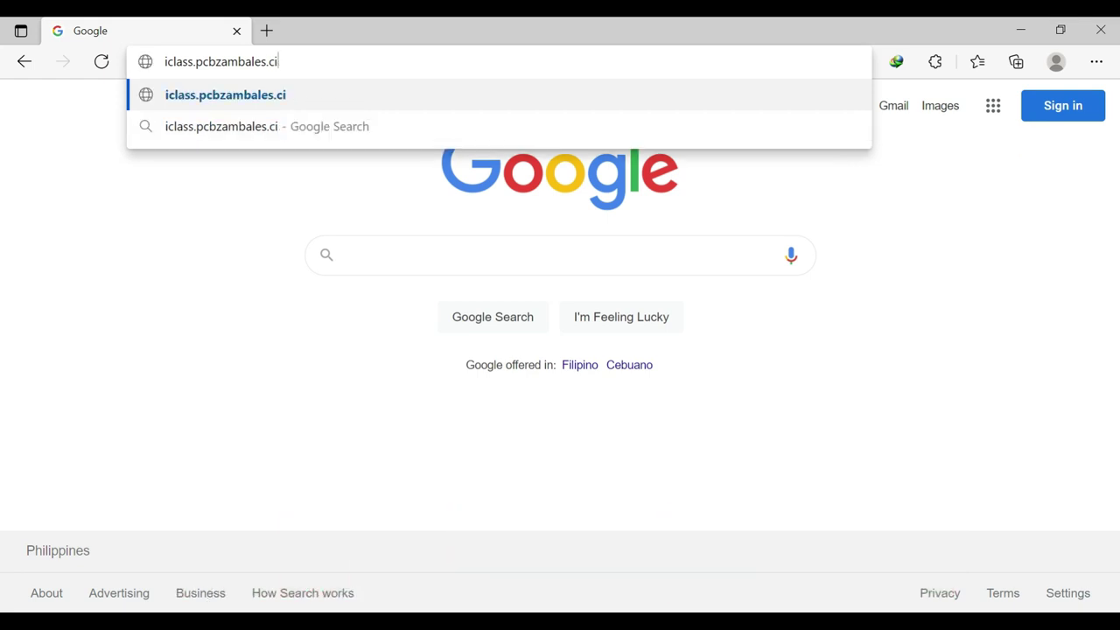
type("om")
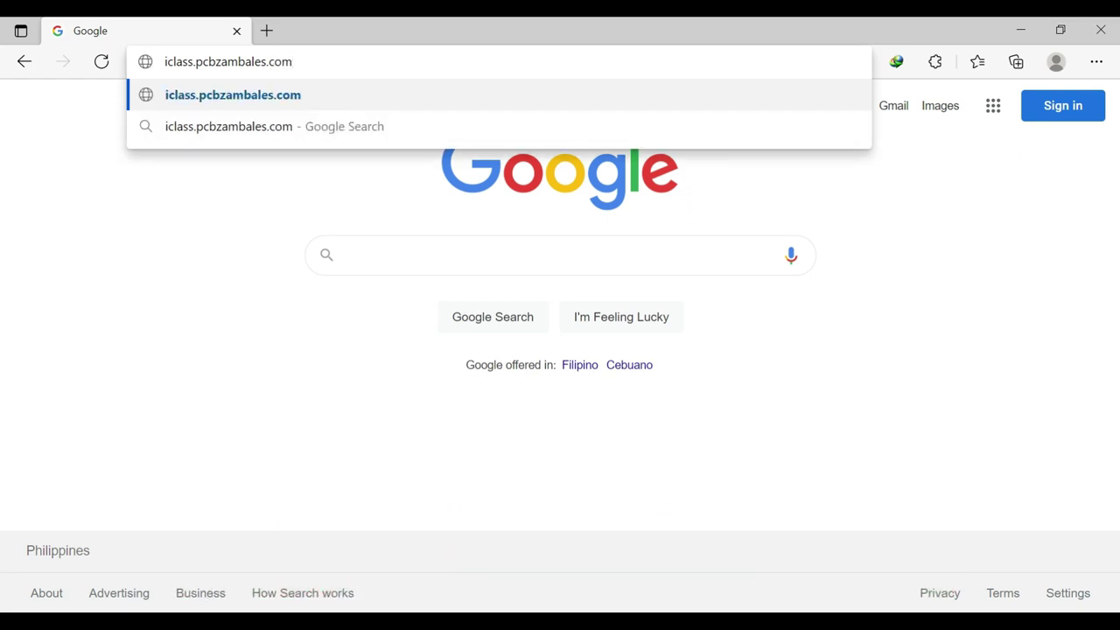
key("Return")
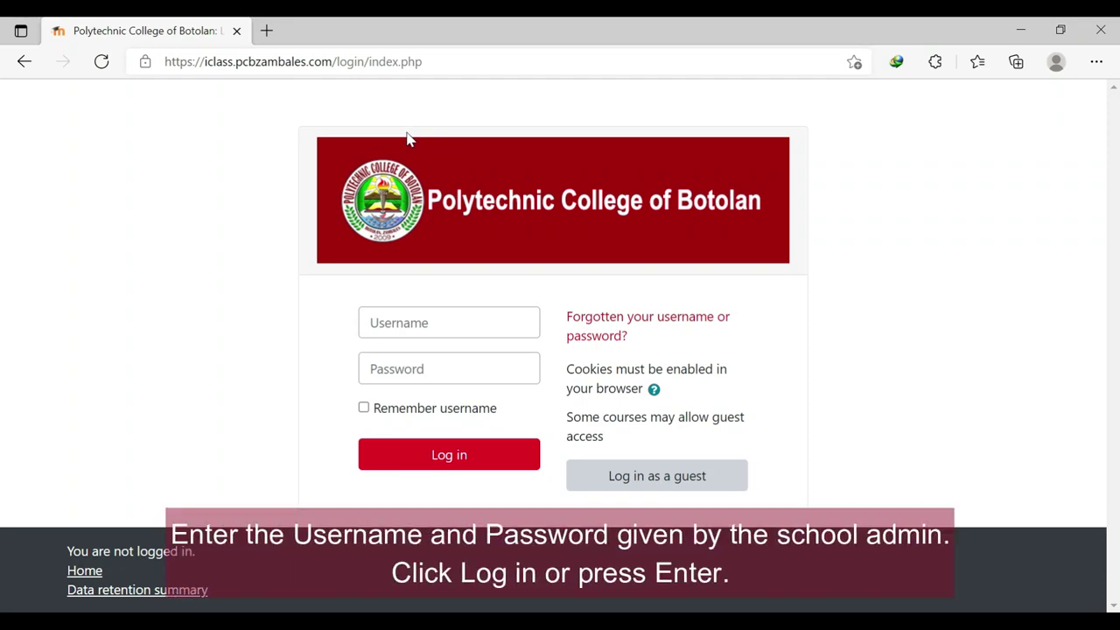
Step: Log in with the student account's username and password
left_click(437, 322)
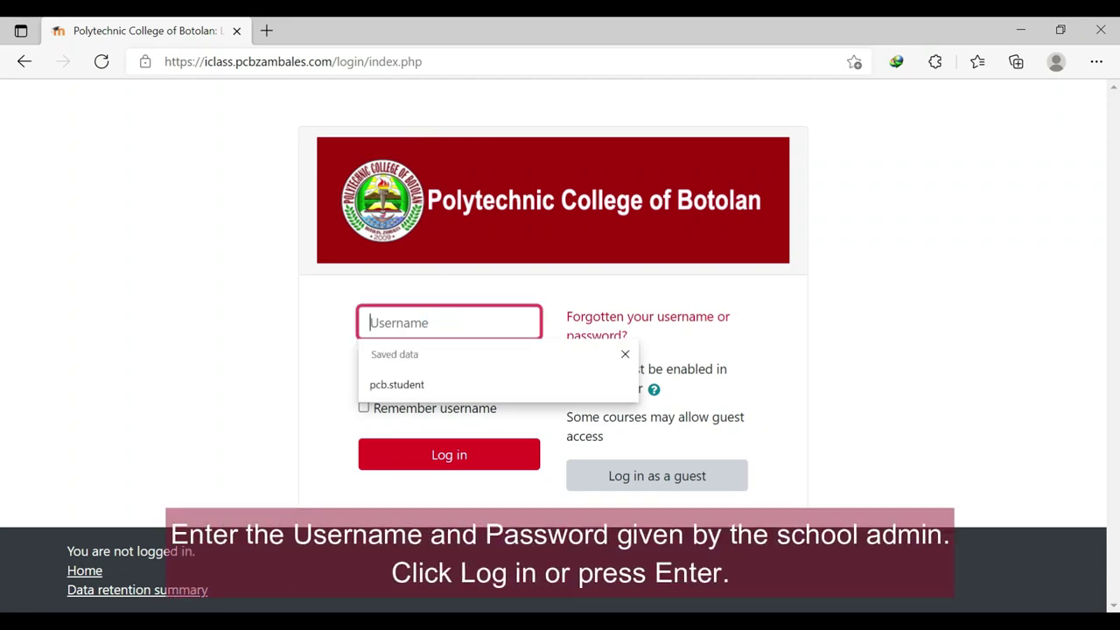
type("p")
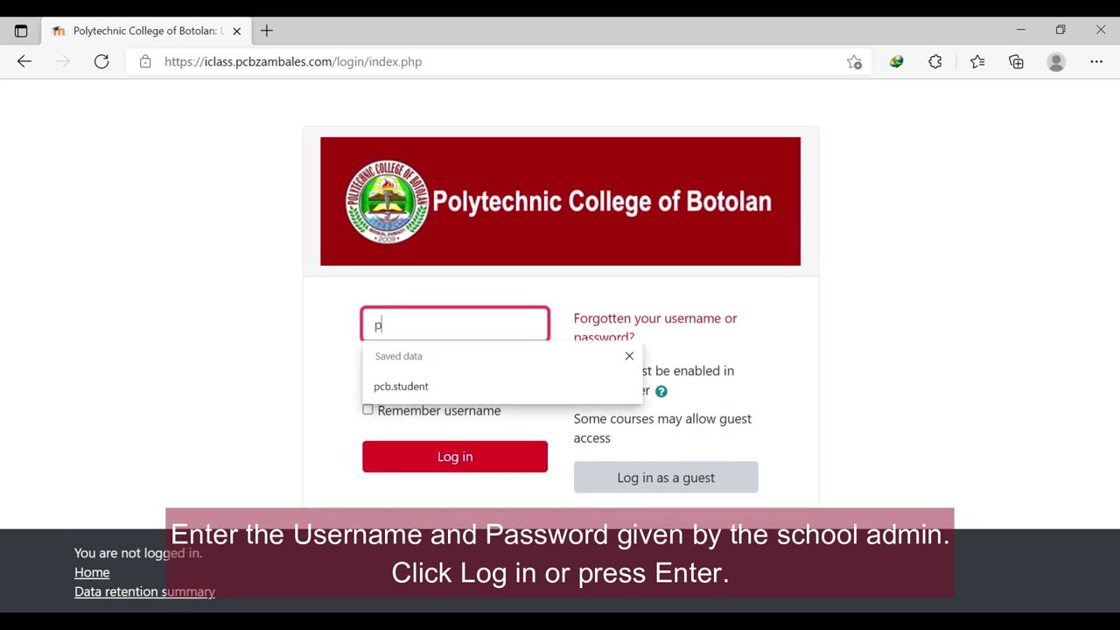
type("cb.student")
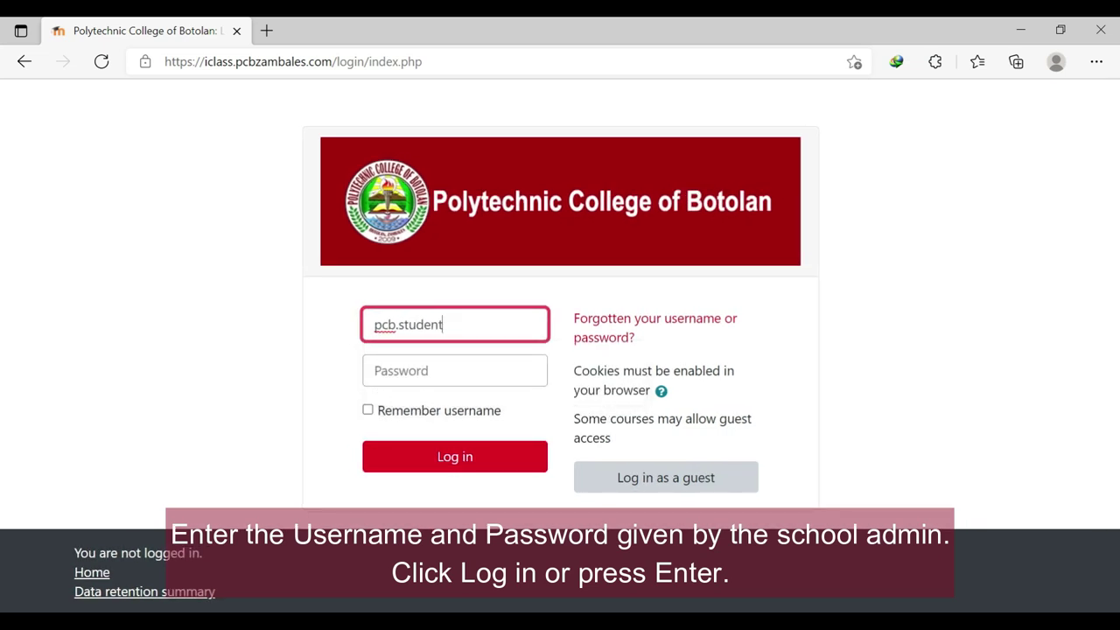
key("Tab")
key("ctrl+v")
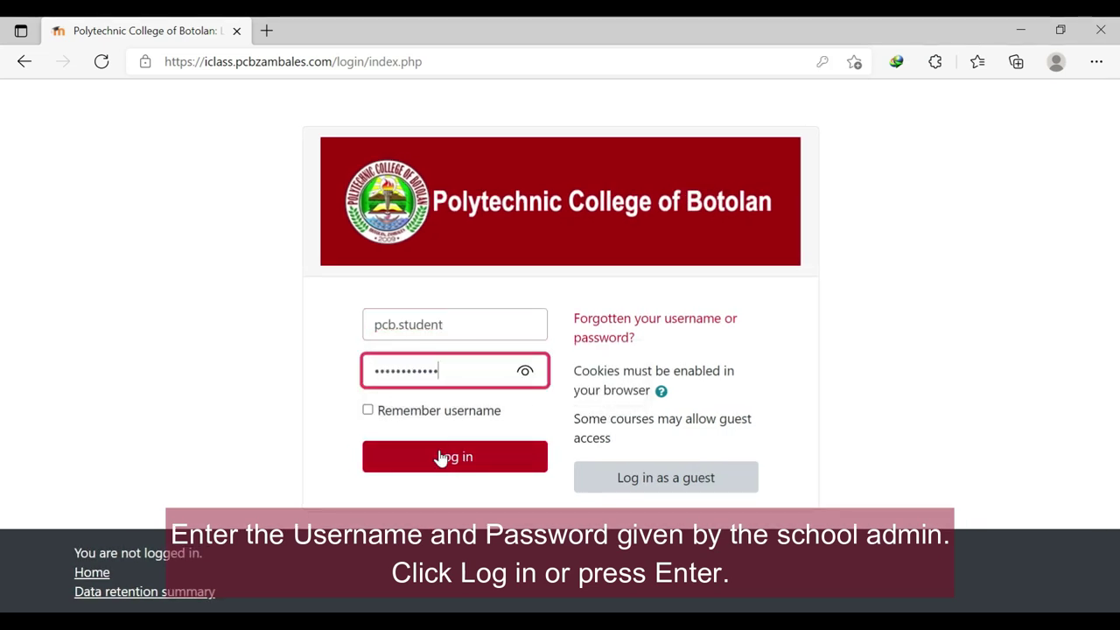
left_click(441, 459)
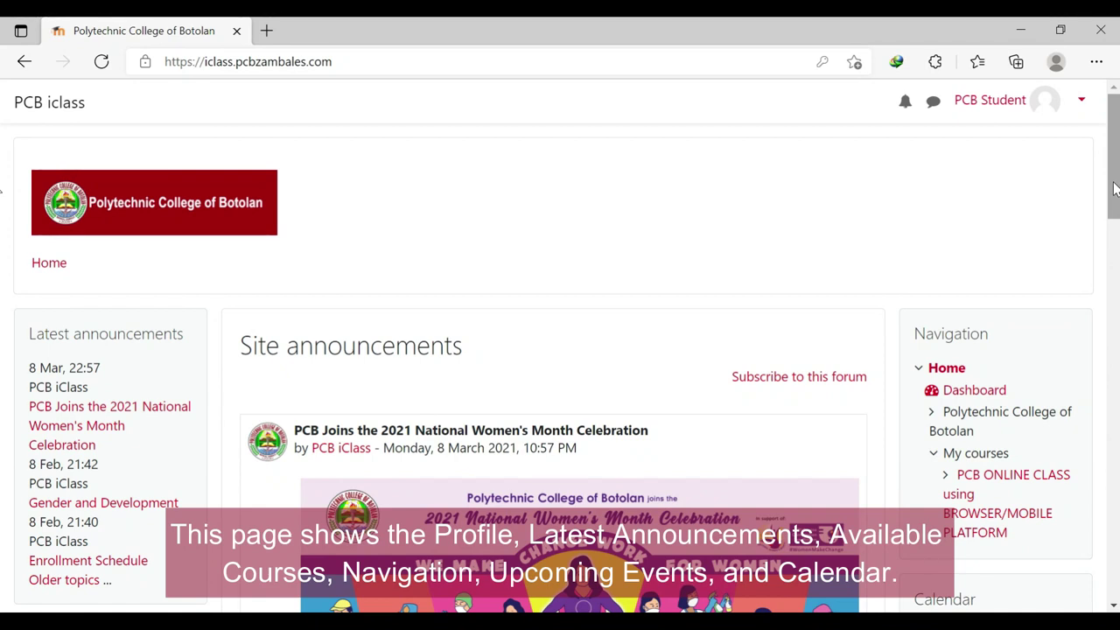
Step: Scroll the home page to review announcements, upcoming events and the calendar
scroll(3, 219, "down", 2)
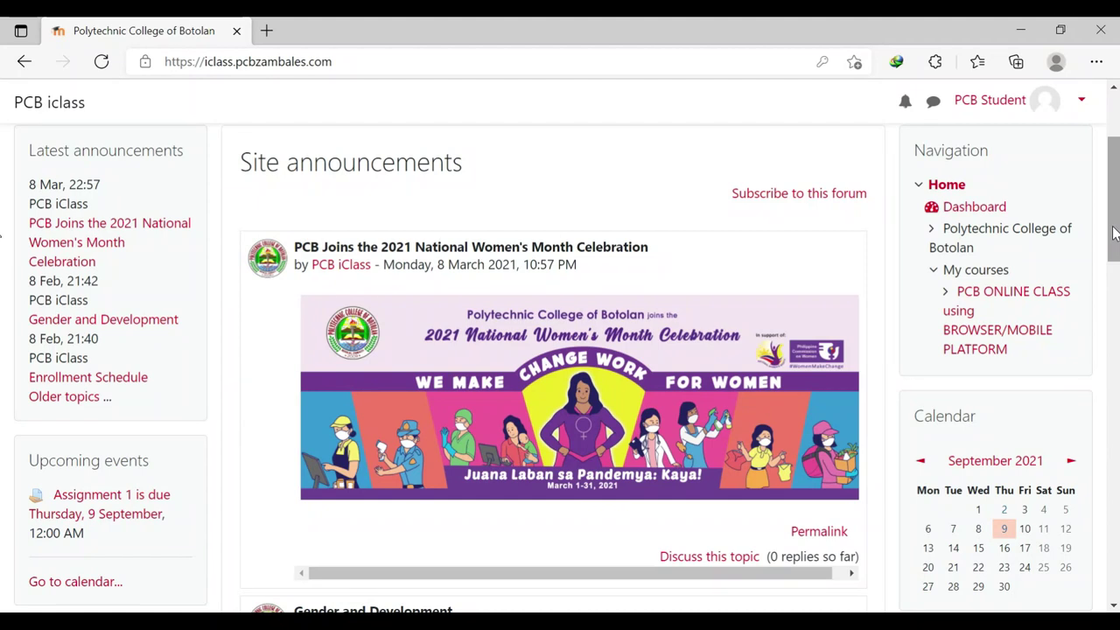
Step: Open the Dashboard from the Navigation block and scroll through its course overview
left_click(1000, 209)
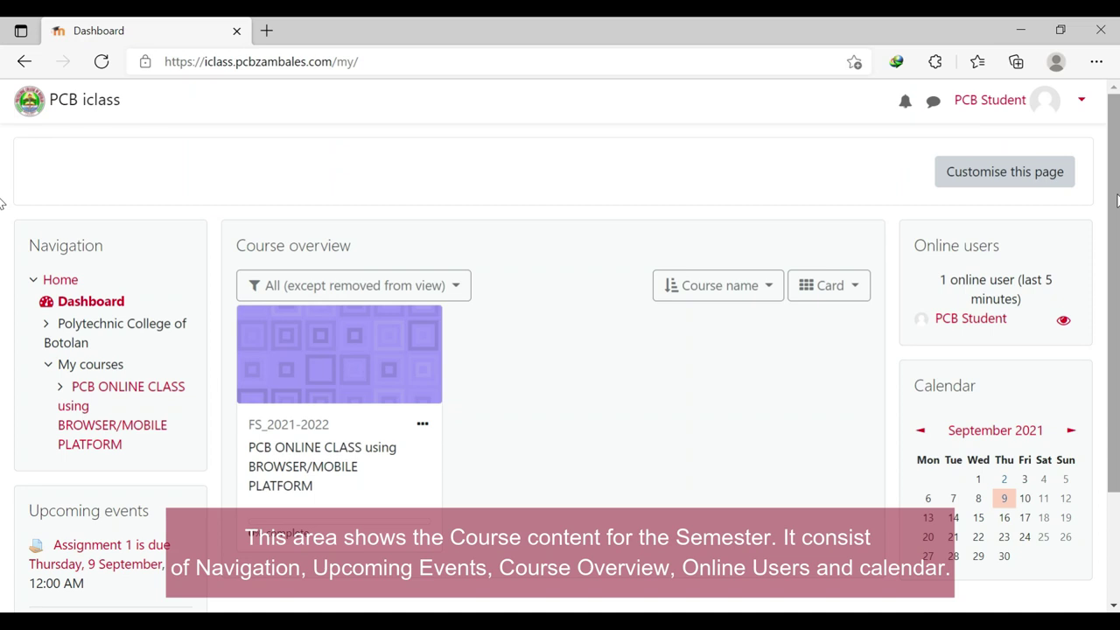
scroll(4, 228, "down", 1)
scroll(4, 236, "down", 1)
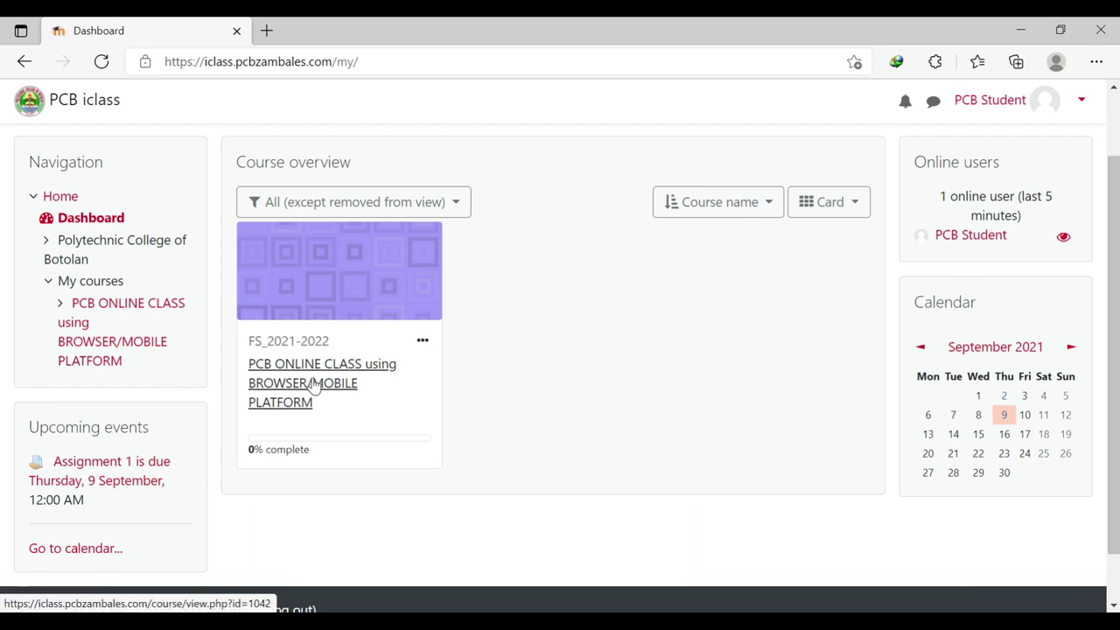
Step: Open the 'PCB ONLINE CLASS using BROWSER/MOBILE PLATFORM' course and scroll through its modules
left_click(314, 387)
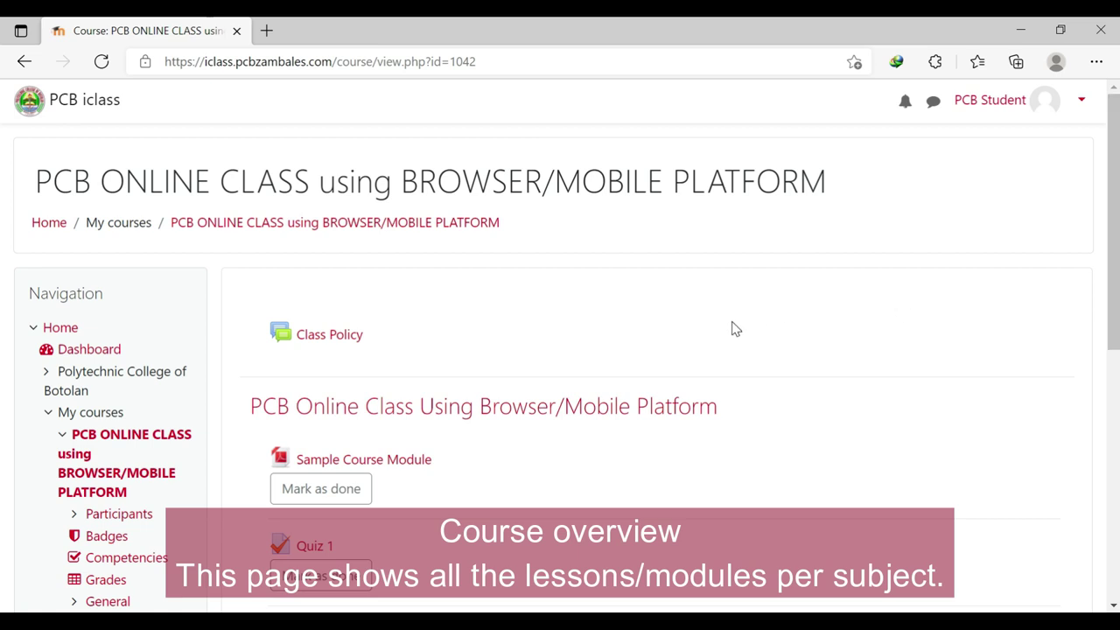
scroll(2, 289, "down", 2)
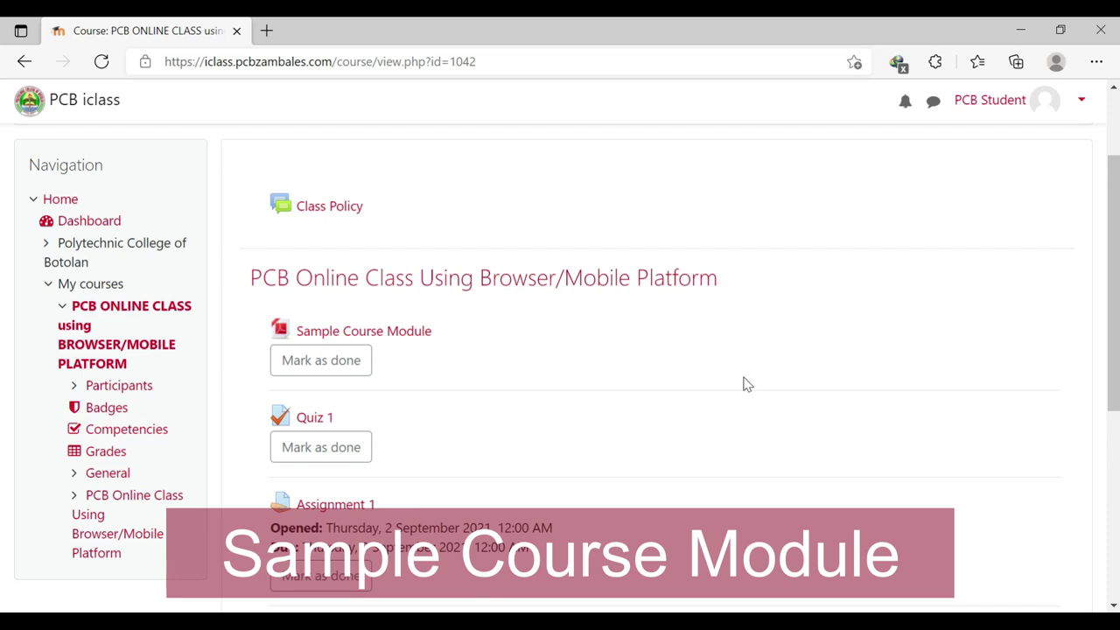
left_click(411, 341)
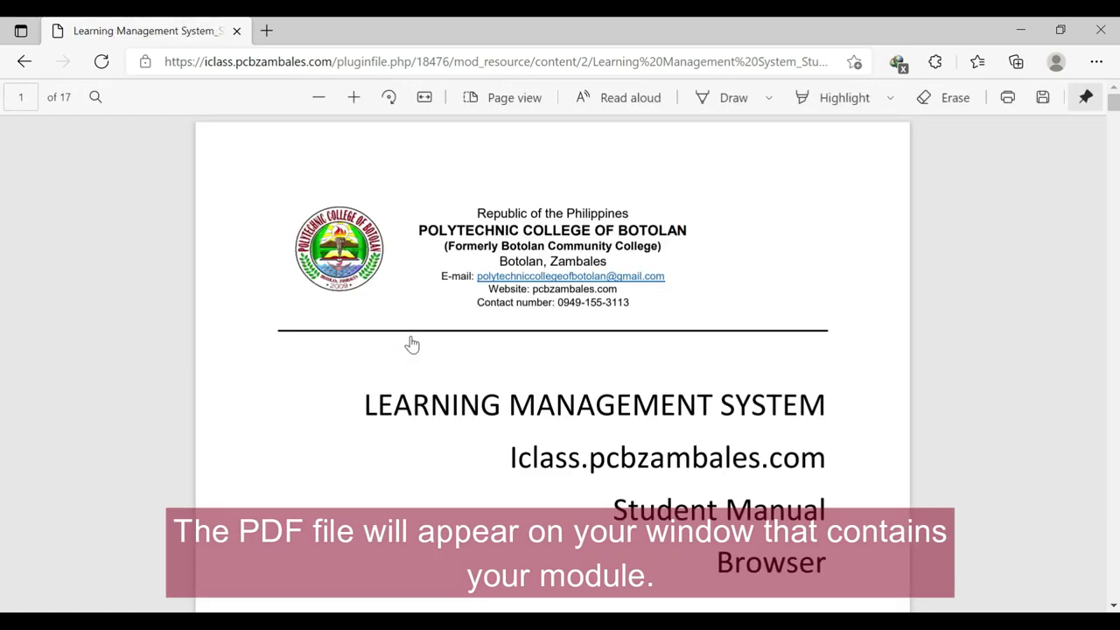
scroll(443, 245, "down", 3)
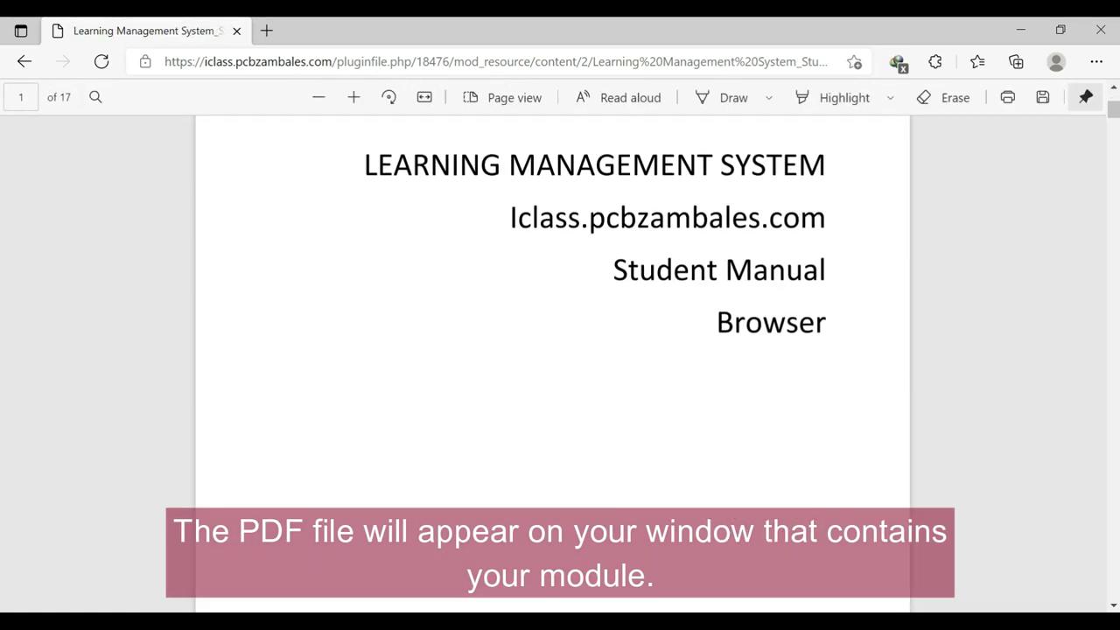
left_click(24, 68)
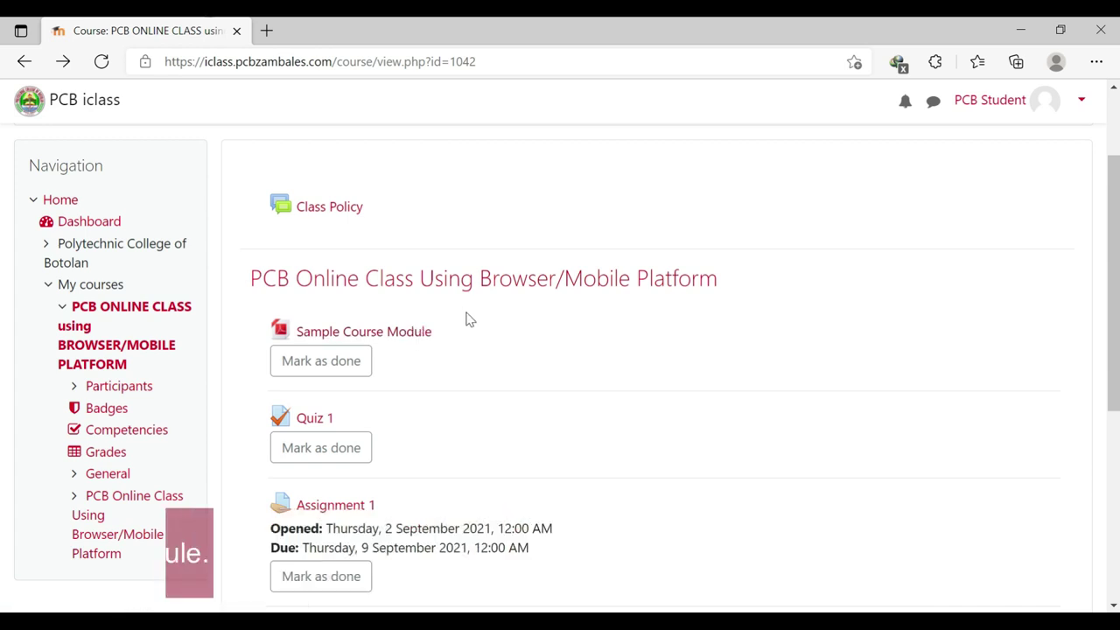
Step: Open Quiz 1 from the course page and review its details
scroll(468, 322, "down", 2)
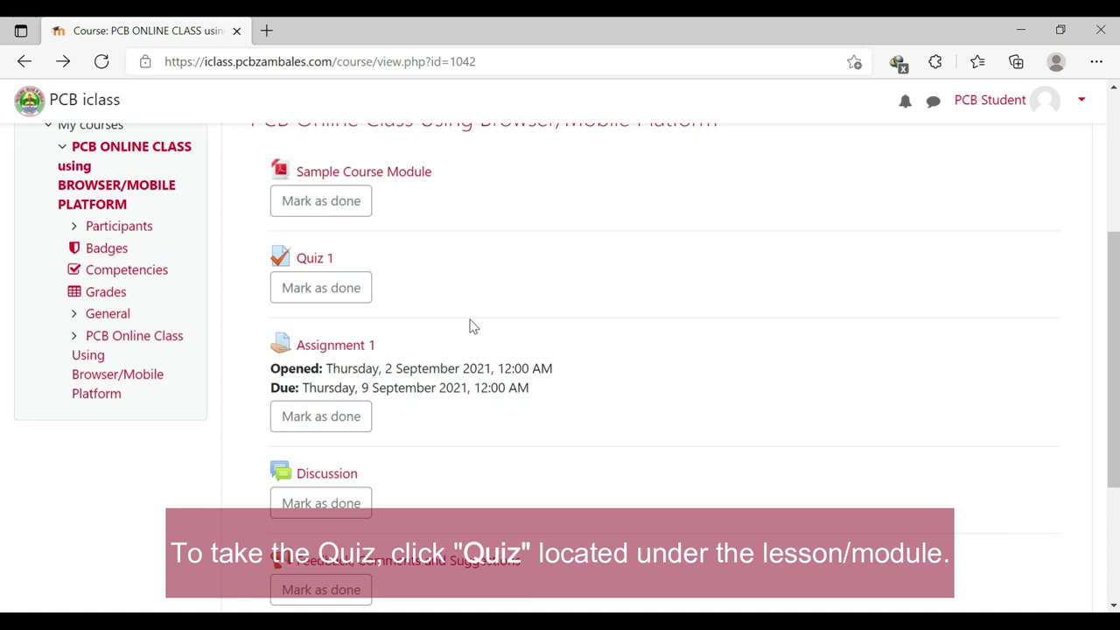
left_click(312, 261)
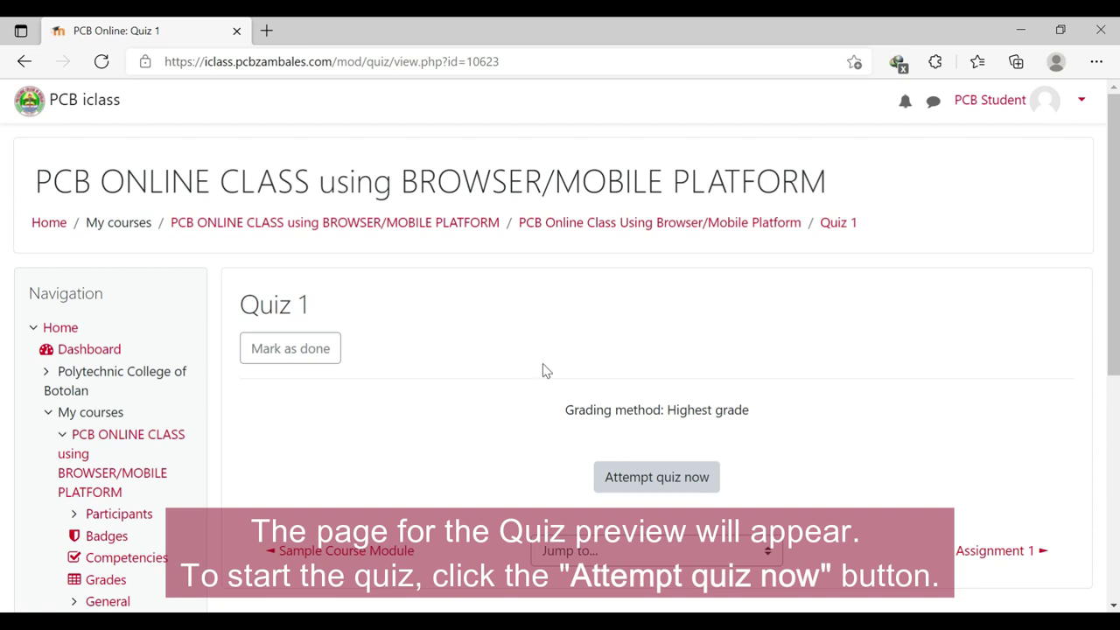
scroll(543, 371, "down", 1)
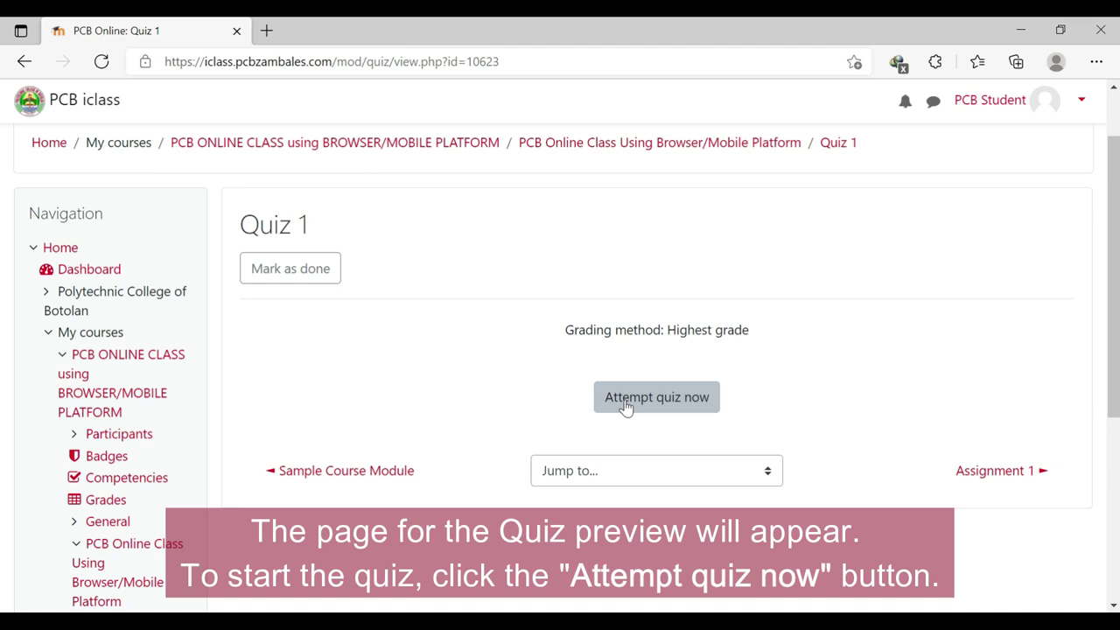
Step: Start a Quiz 1 attempt and answer True to the first question
left_click(657, 398)
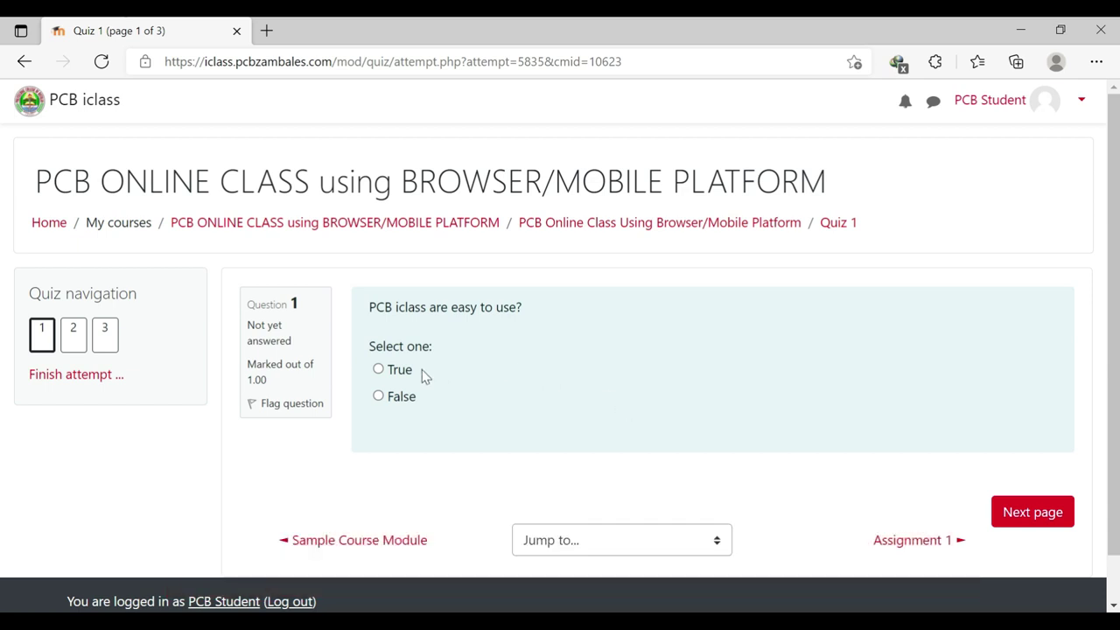
left_click(378, 369)
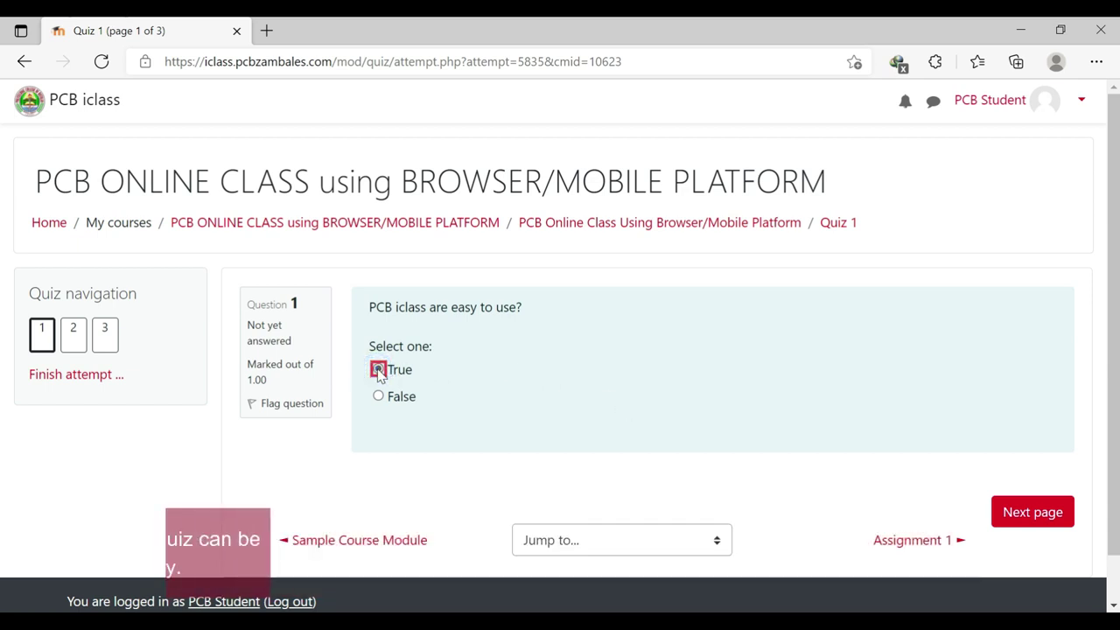
left_click(1032, 513)
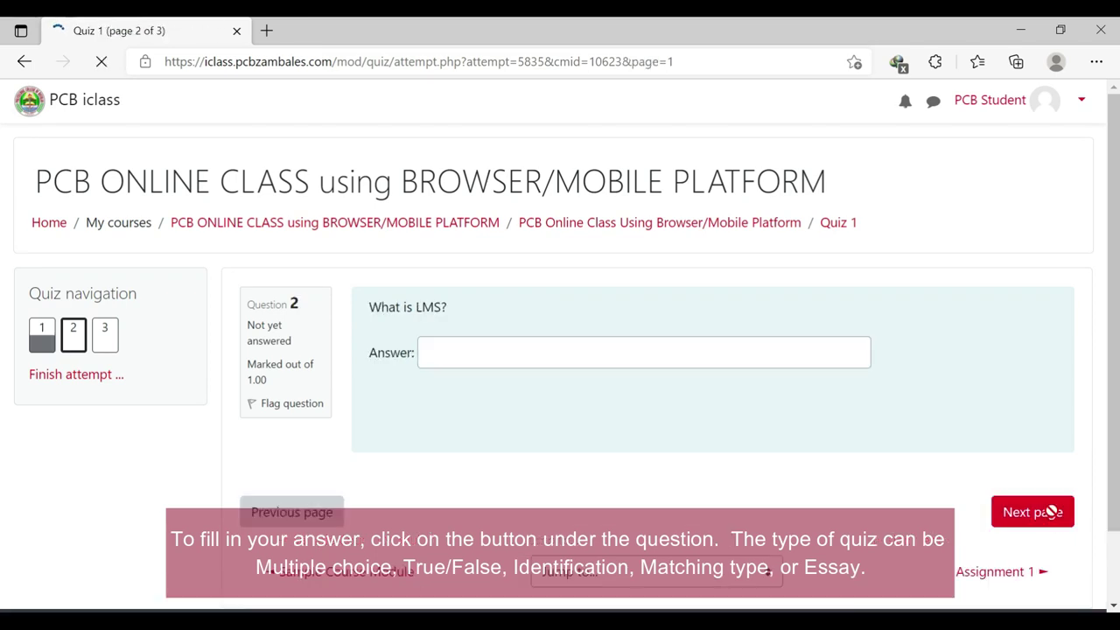
Step: Answer 'Learning Management system' for question 2 and Available Module for question 3, then finish
left_click(586, 353)
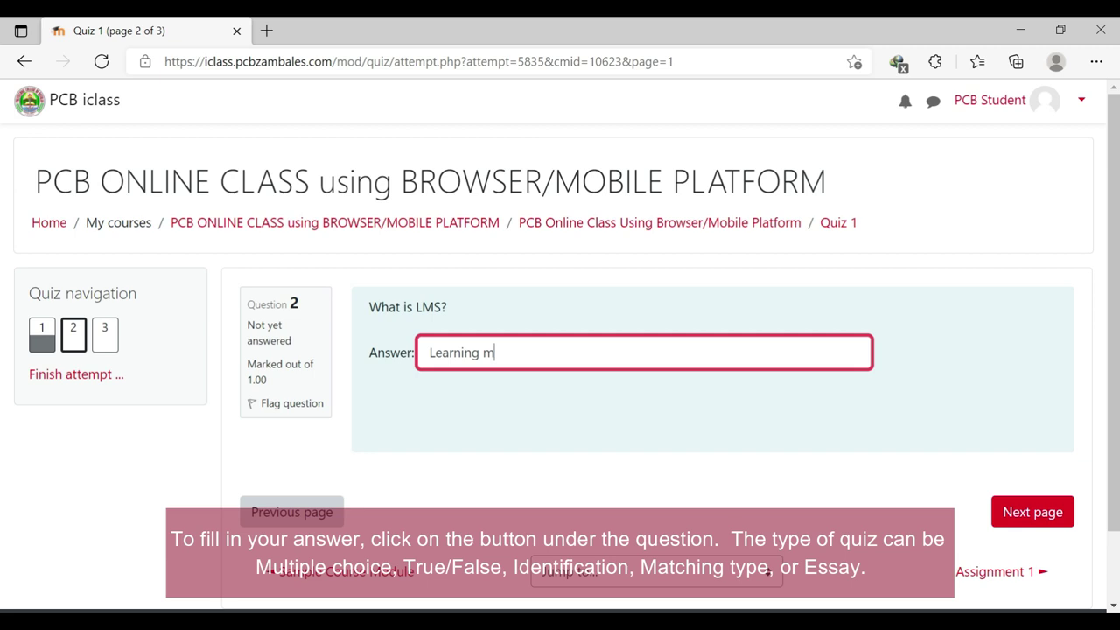
type("Learning Mana")
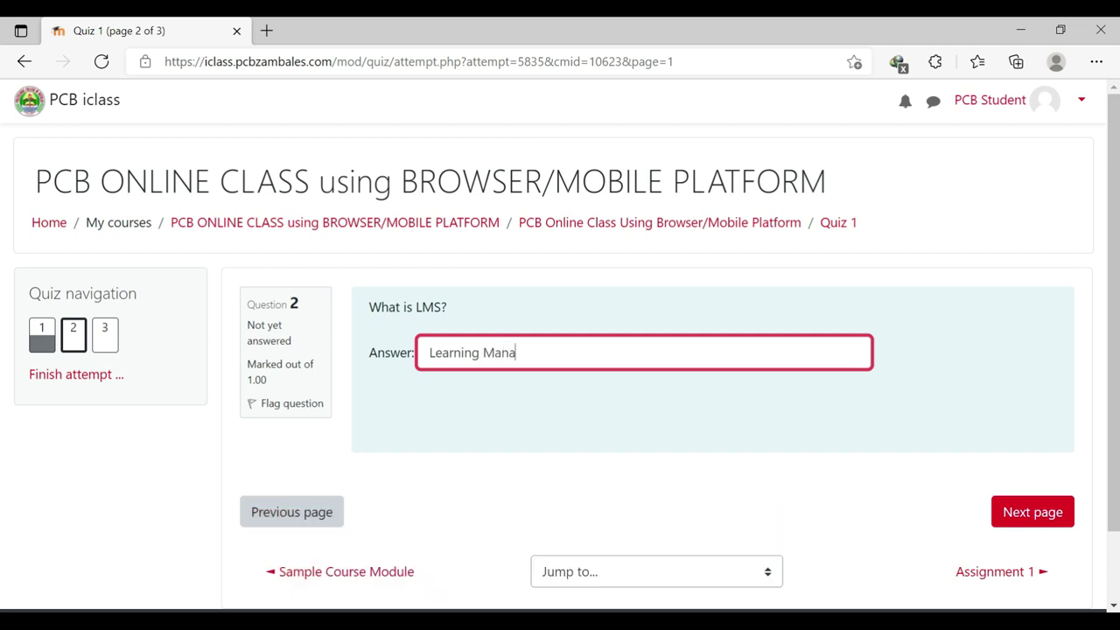
type("gement syst")
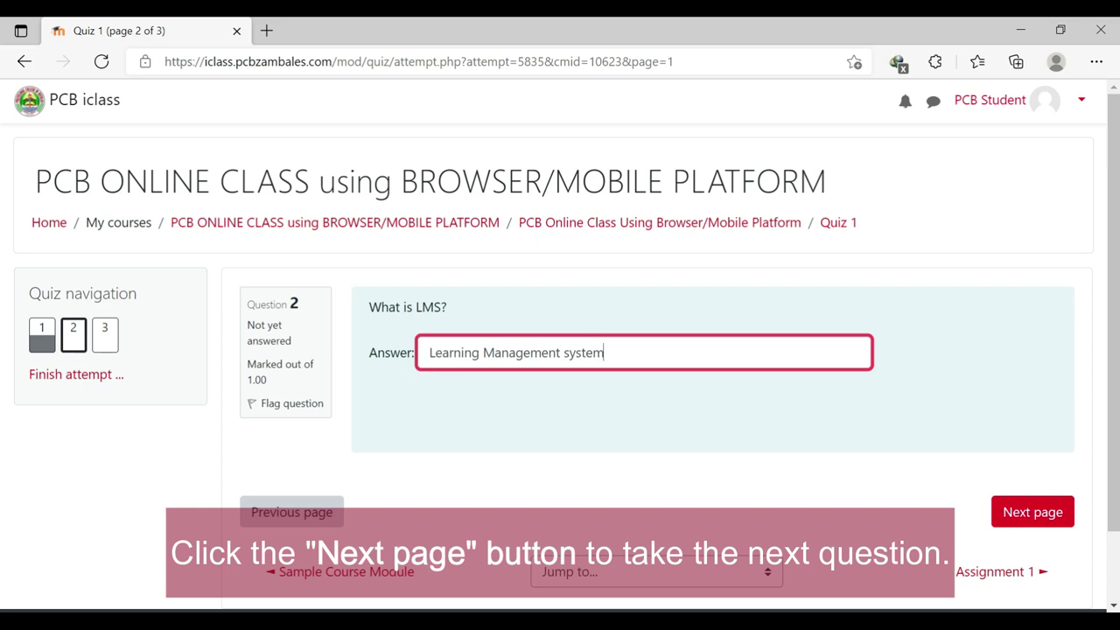
type("em")
left_click(1018, 521)
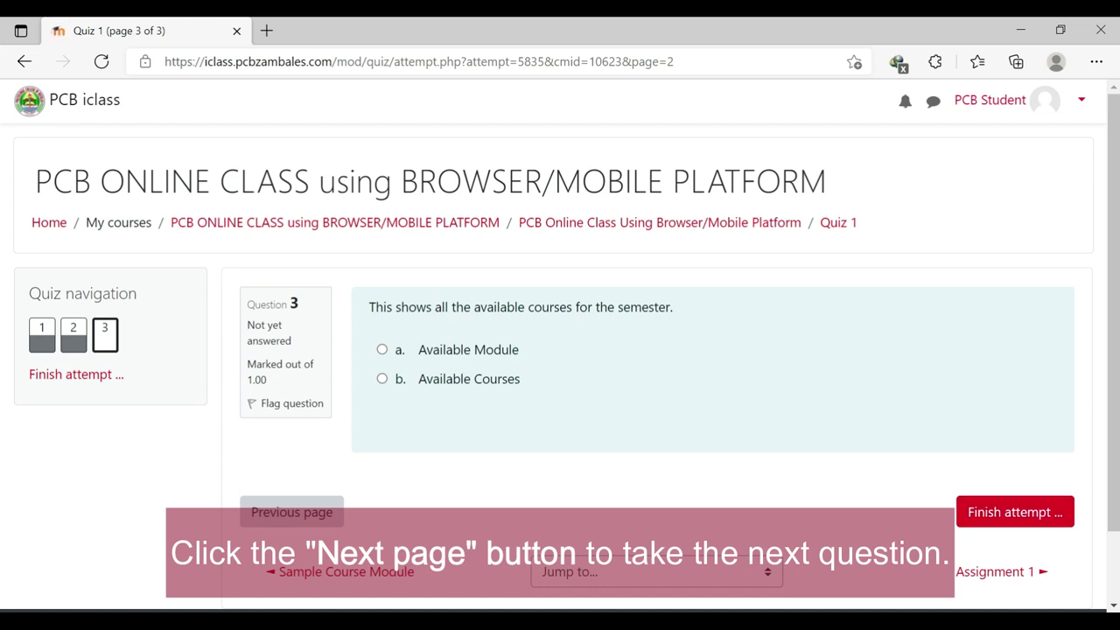
left_click(383, 350)
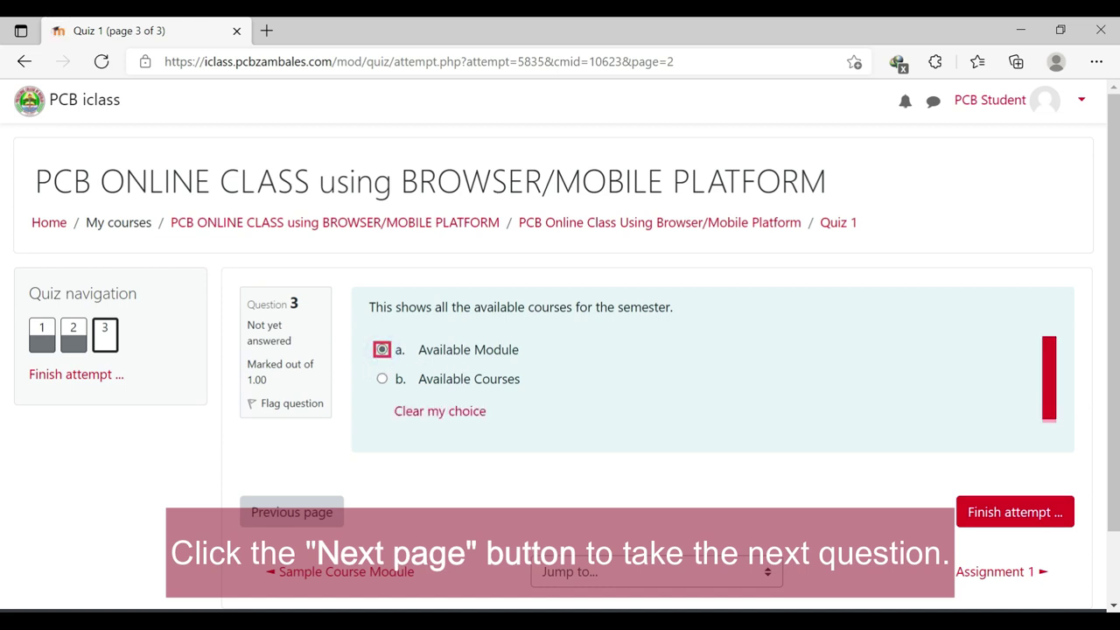
left_click(982, 515)
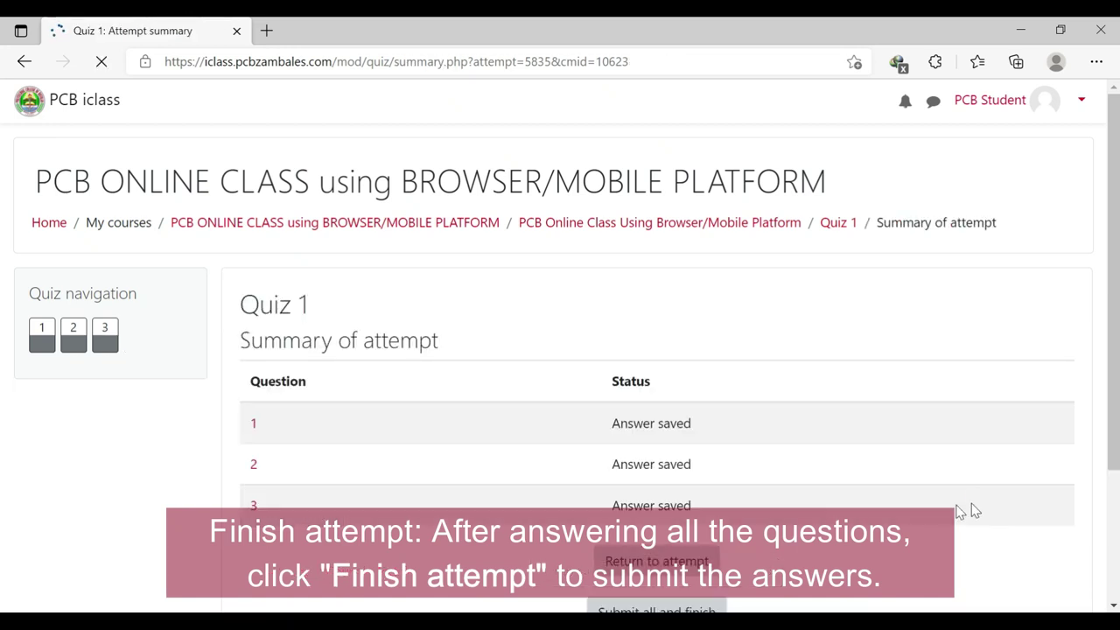
Step: Submit all Quiz 1 answers, confirm, and review the 3.00/3.00 result
scroll(700, 407, "down", 1)
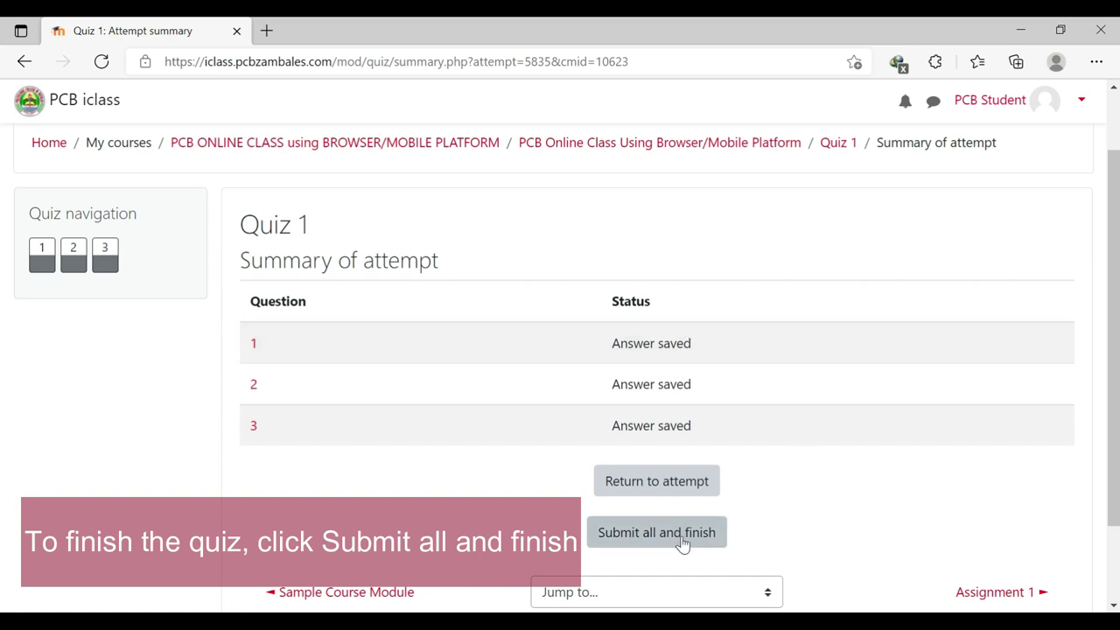
left_click(682, 535)
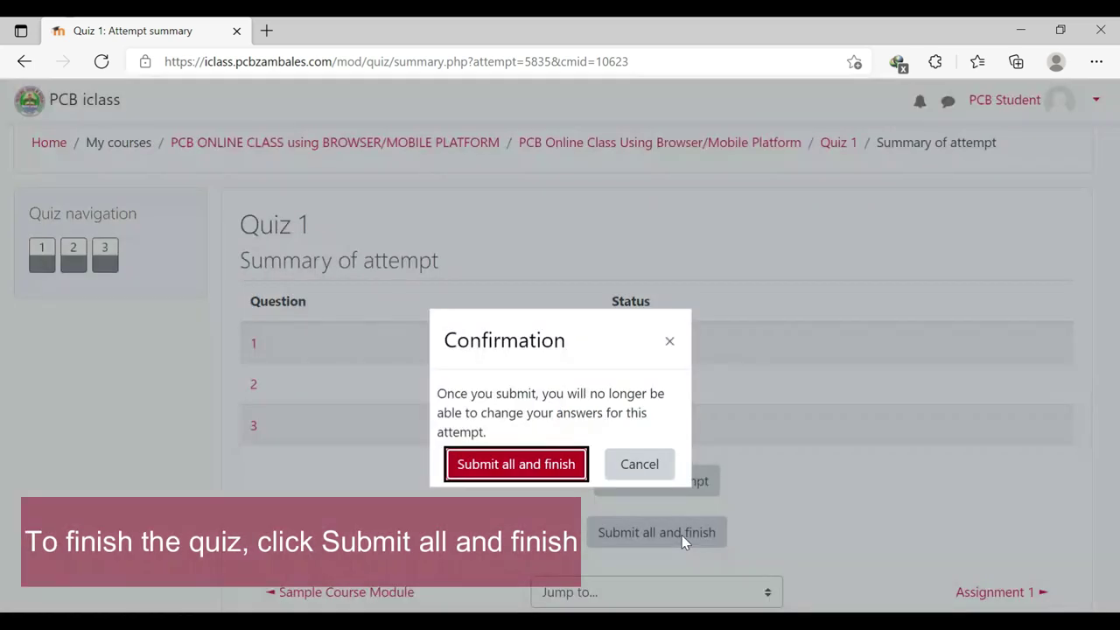
left_click(514, 471)
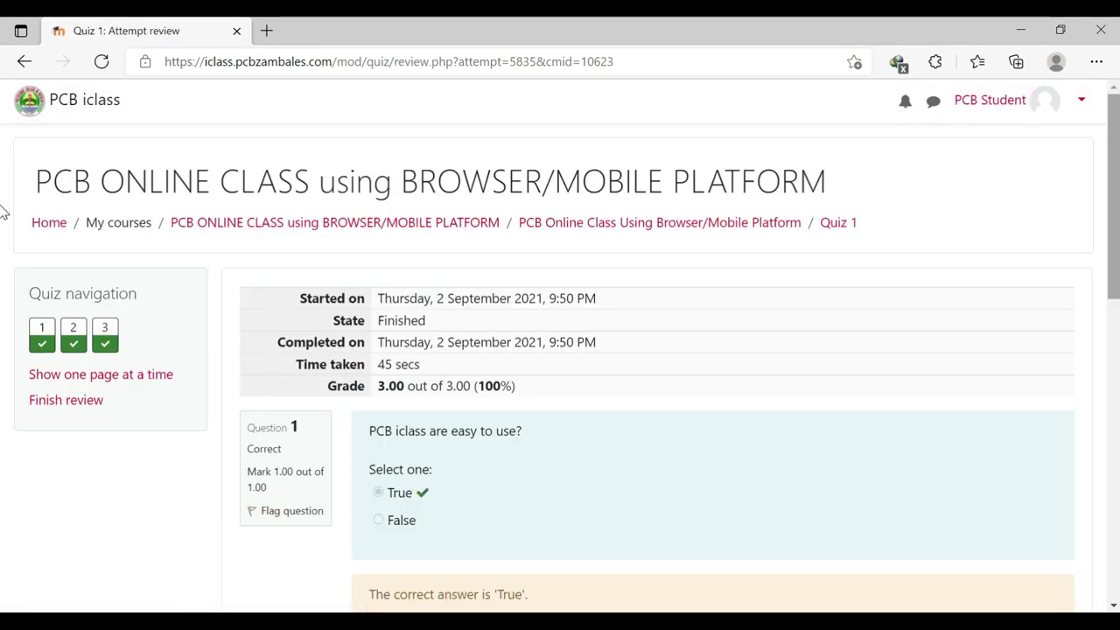
scroll(5, 219, "down", 1)
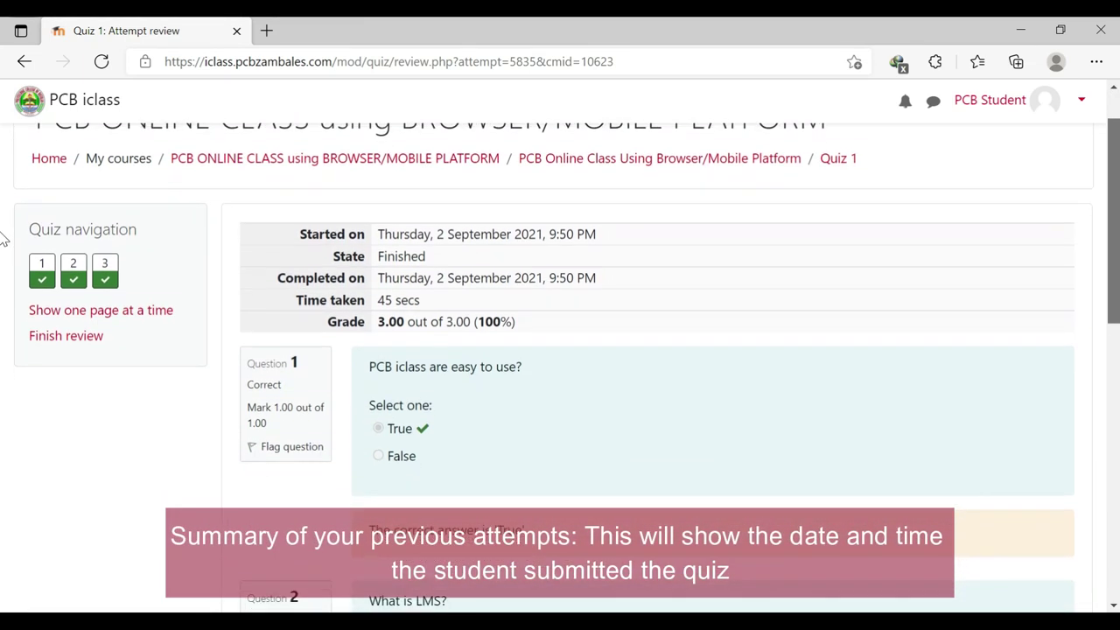
scroll(4, 262, "down", 2)
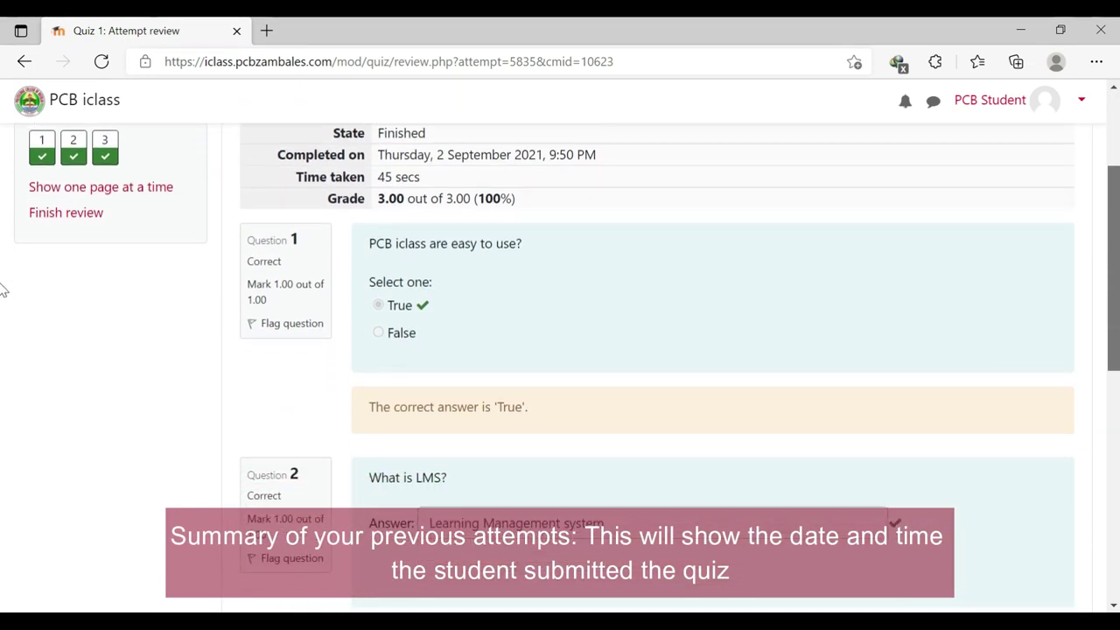
scroll(4, 333, "down", 5)
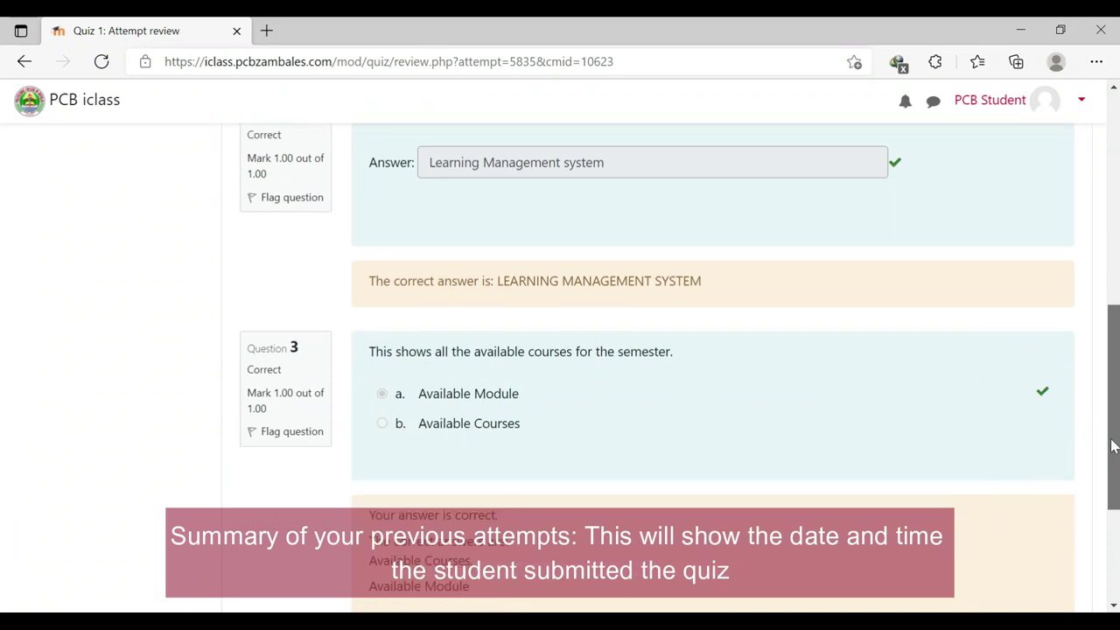
left_click_drag(1112, 468, 1093, 213)
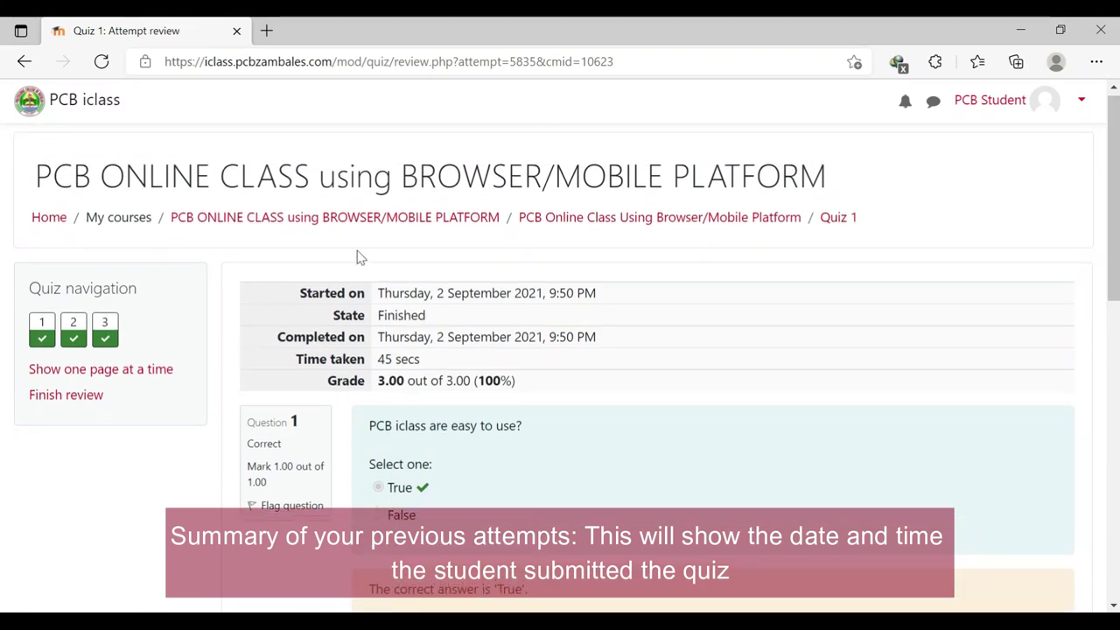
Step: Return to the course page via the breadcrumb and open Assignment 1
left_click(312, 223)
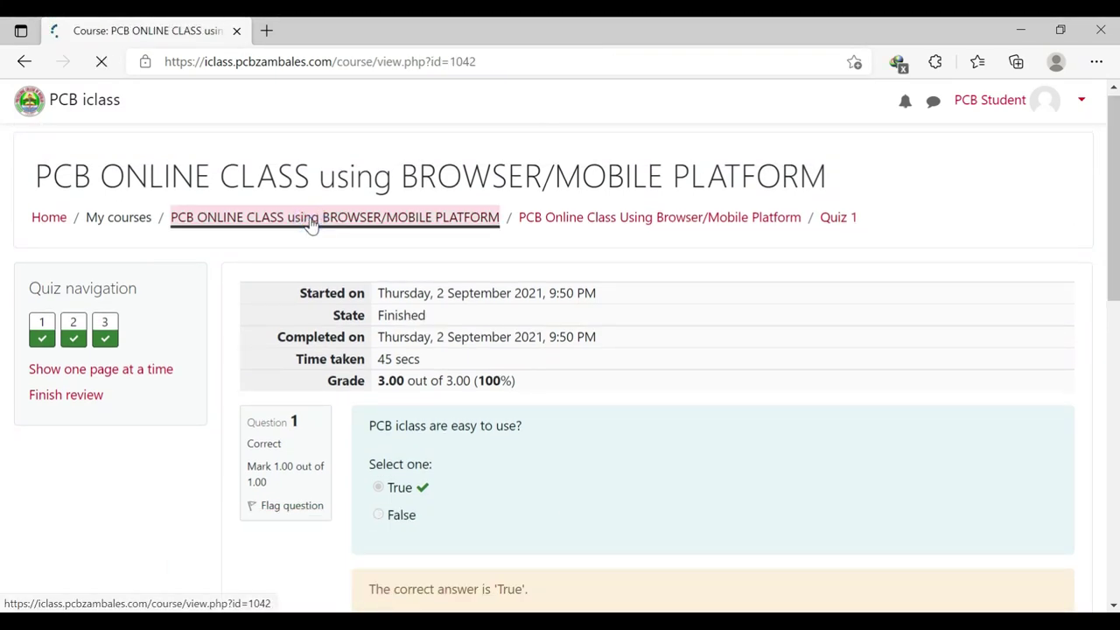
scroll(5, 233, "down", 1)
scroll(5, 285, "down", 4)
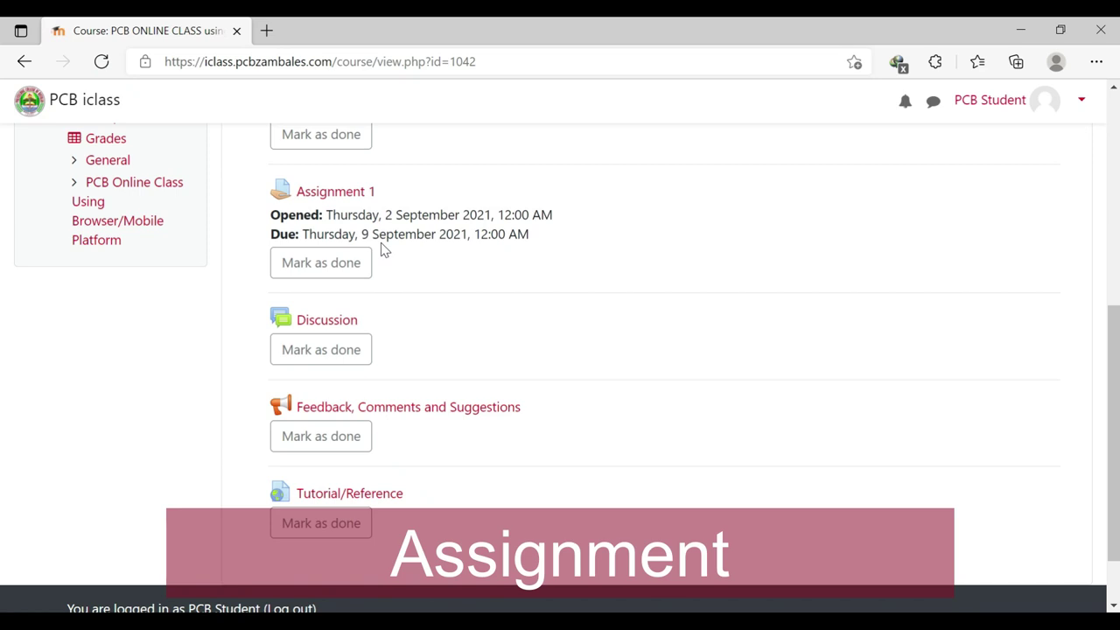
left_click(344, 194)
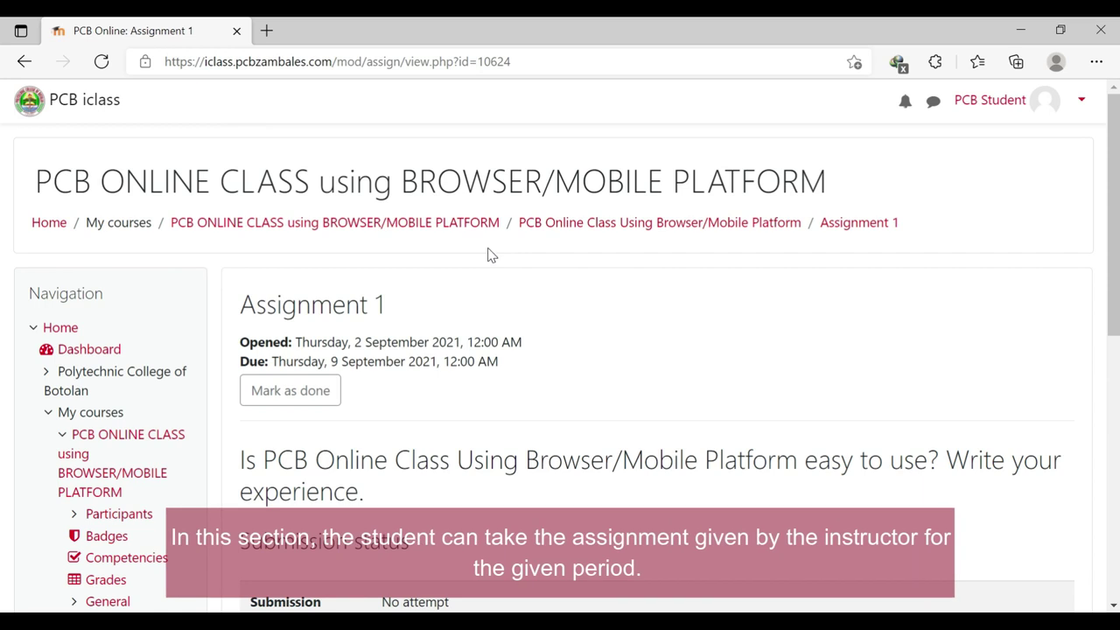
scroll(592, 325, "down", 1)
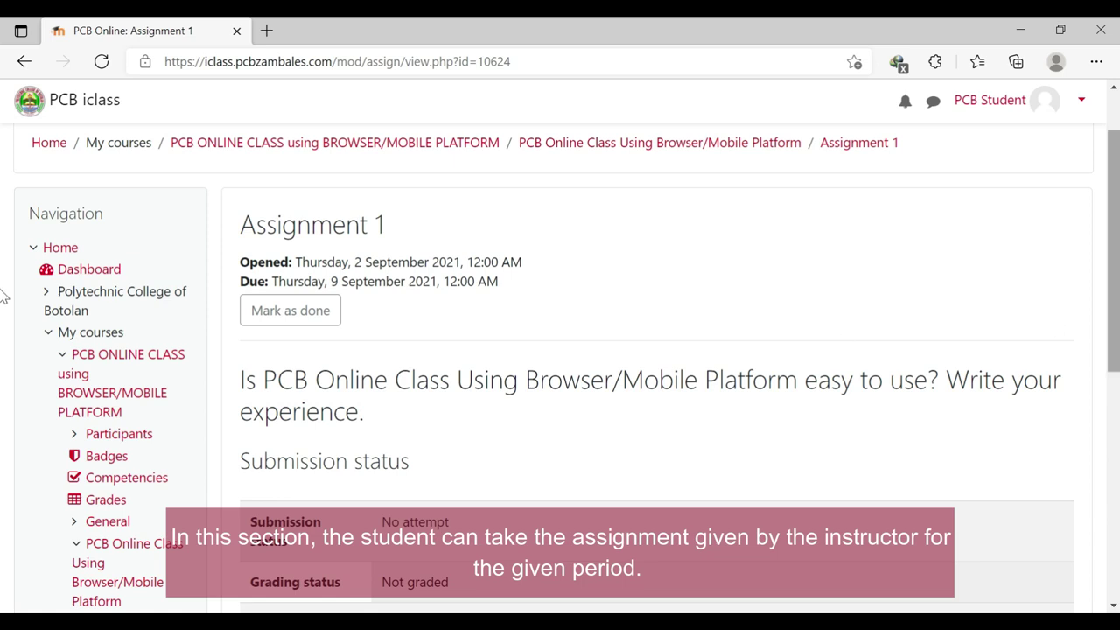
scroll(862, 343, "down", 3)
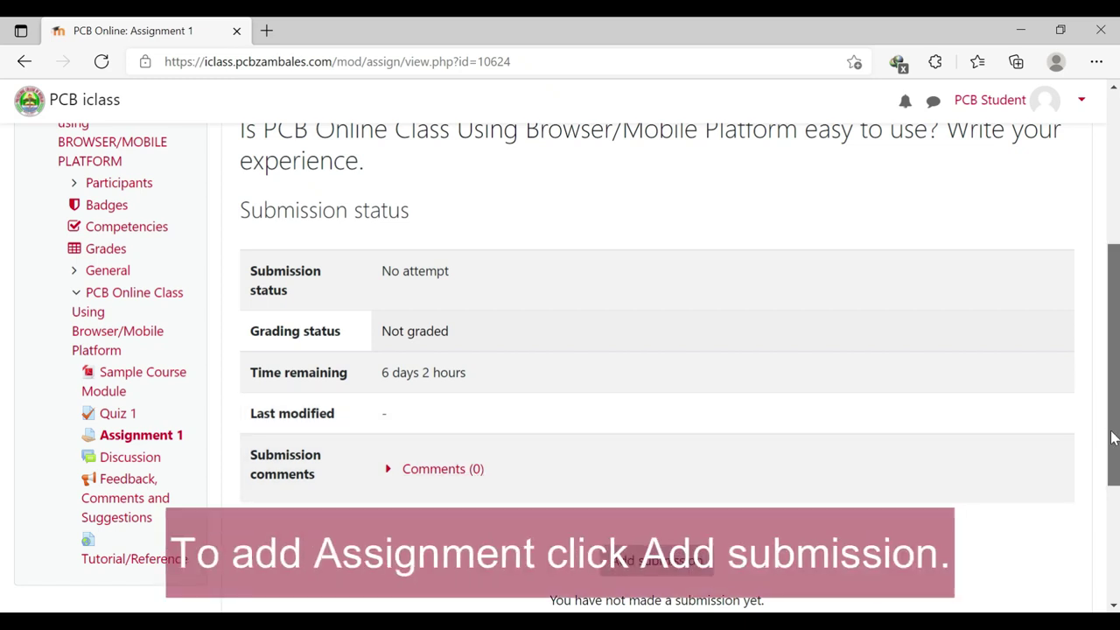
scroll(936, 477, "down", 1)
Step: Add an Assignment 1 submission with online text 'PCB is THE BEST' and save it
left_click(652, 516)
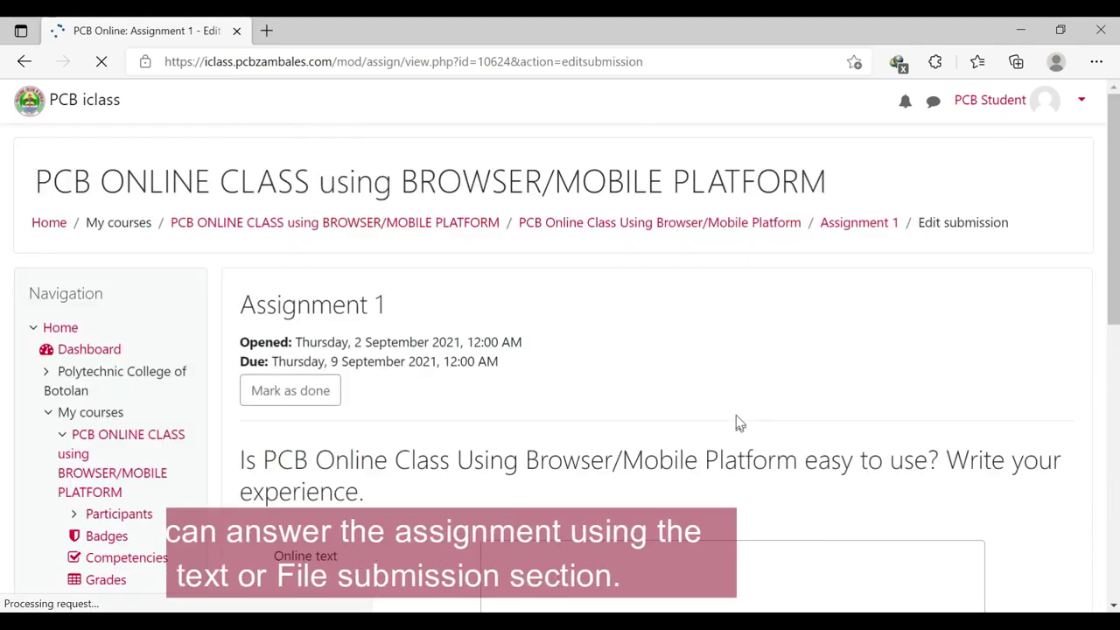
scroll(27, 320, "down", 3)
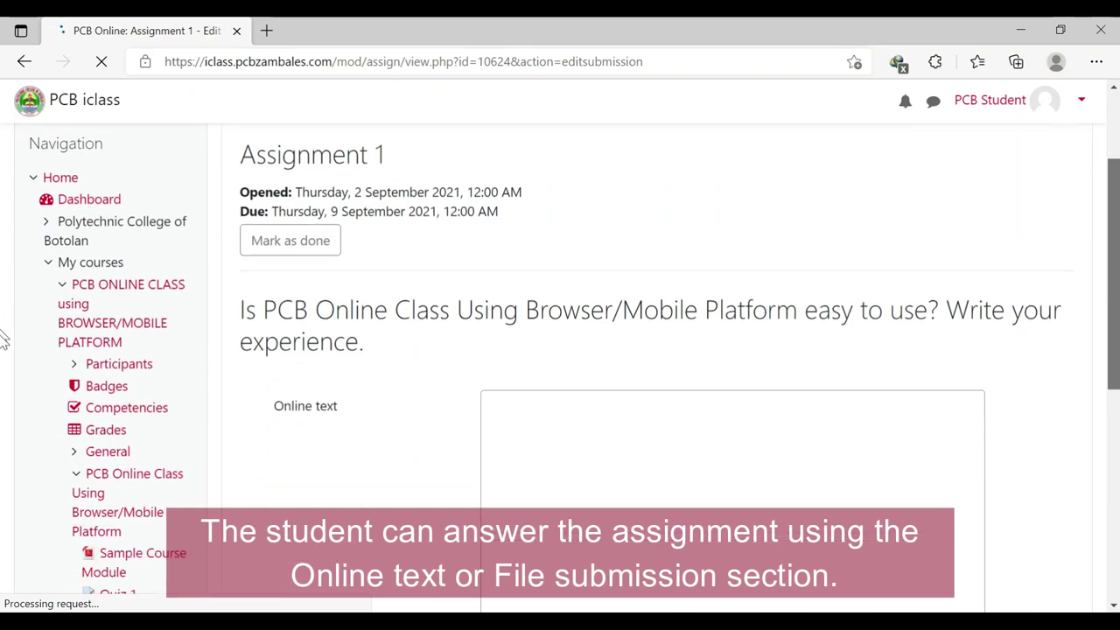
left_click(575, 365)
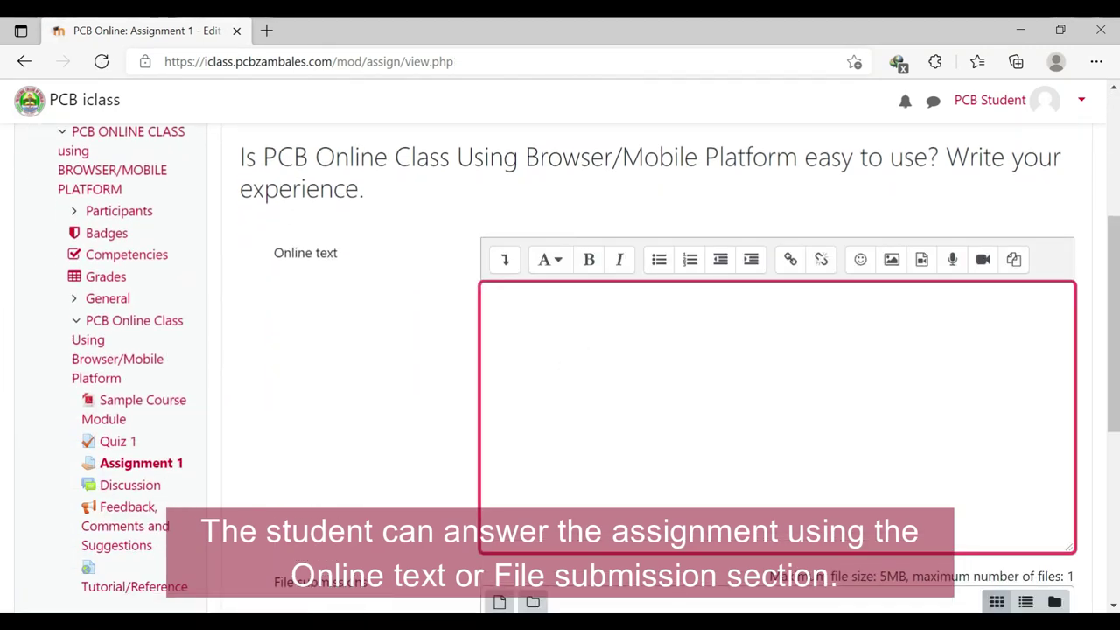
type("PCB is TH")
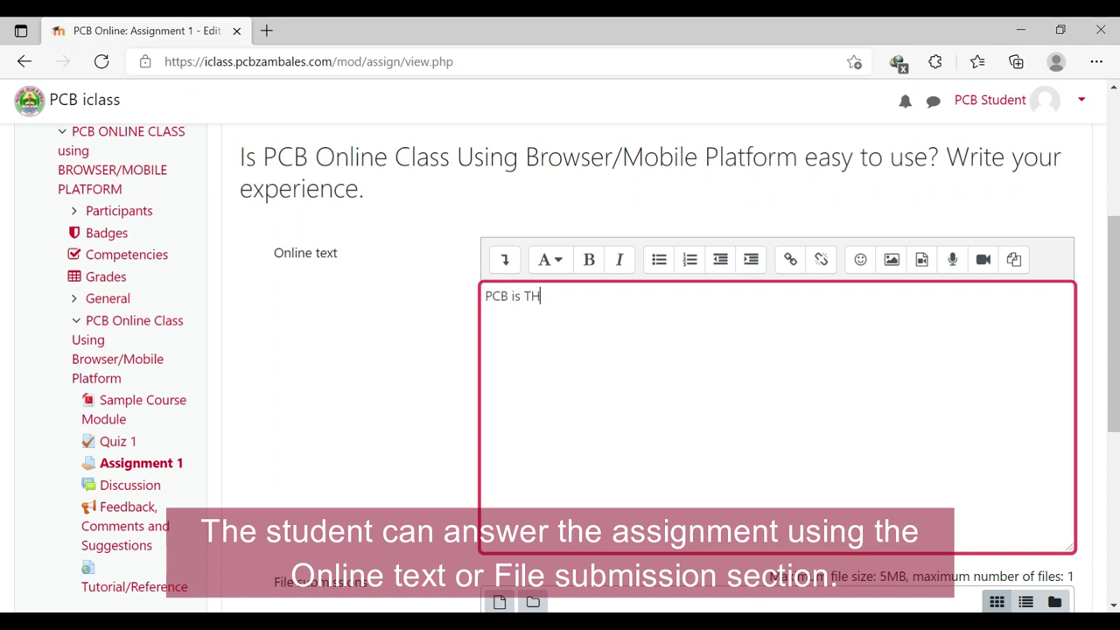
type("E BEST")
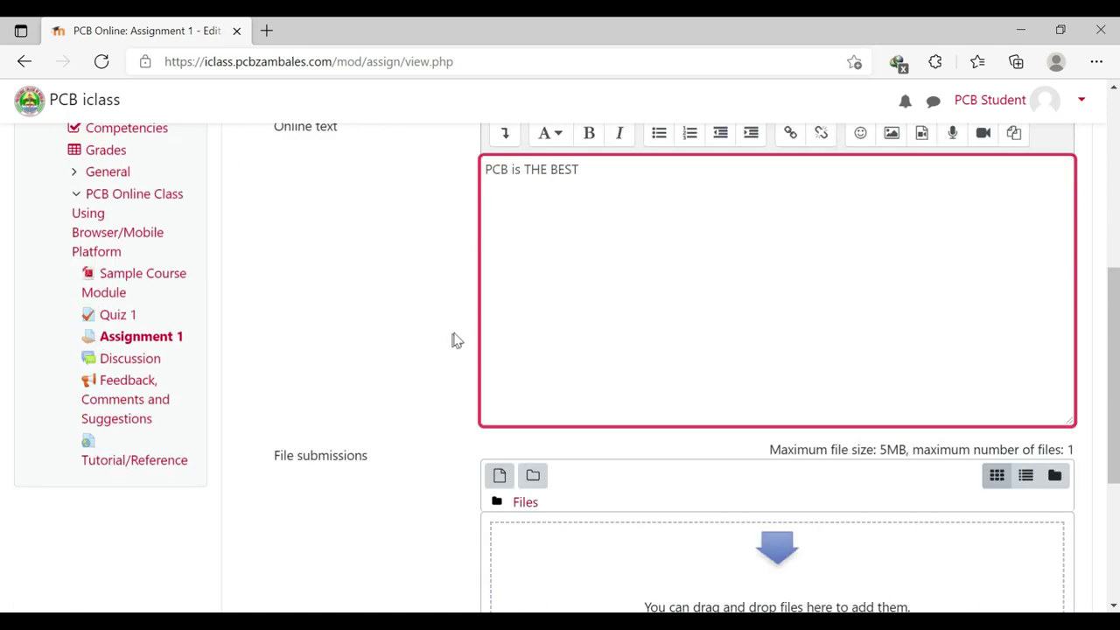
scroll(457, 337, "down", 4)
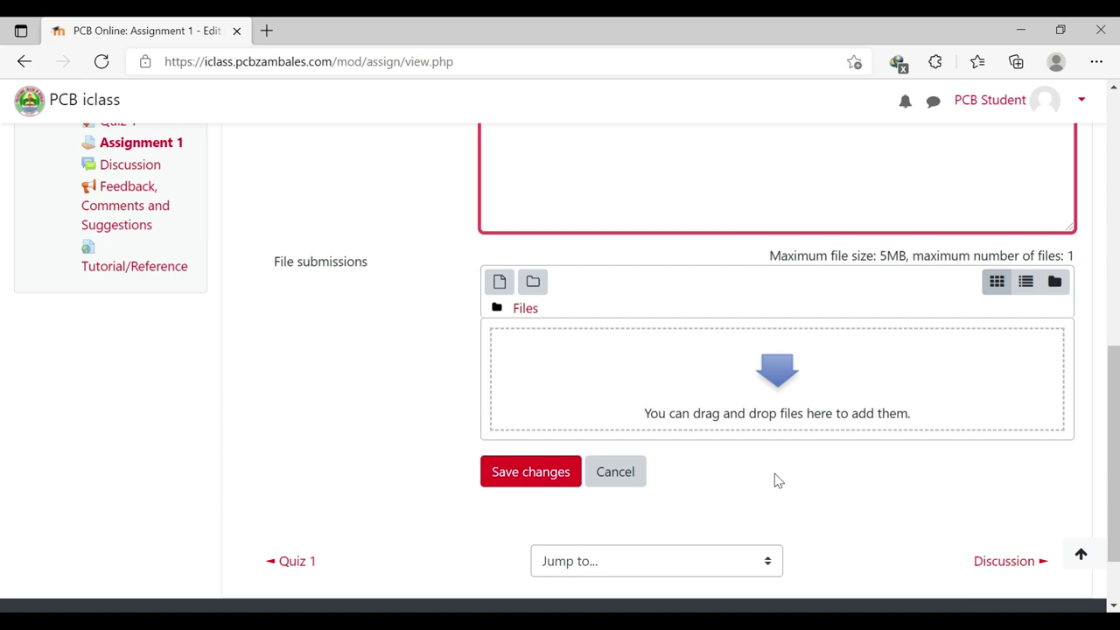
left_click(519, 482)
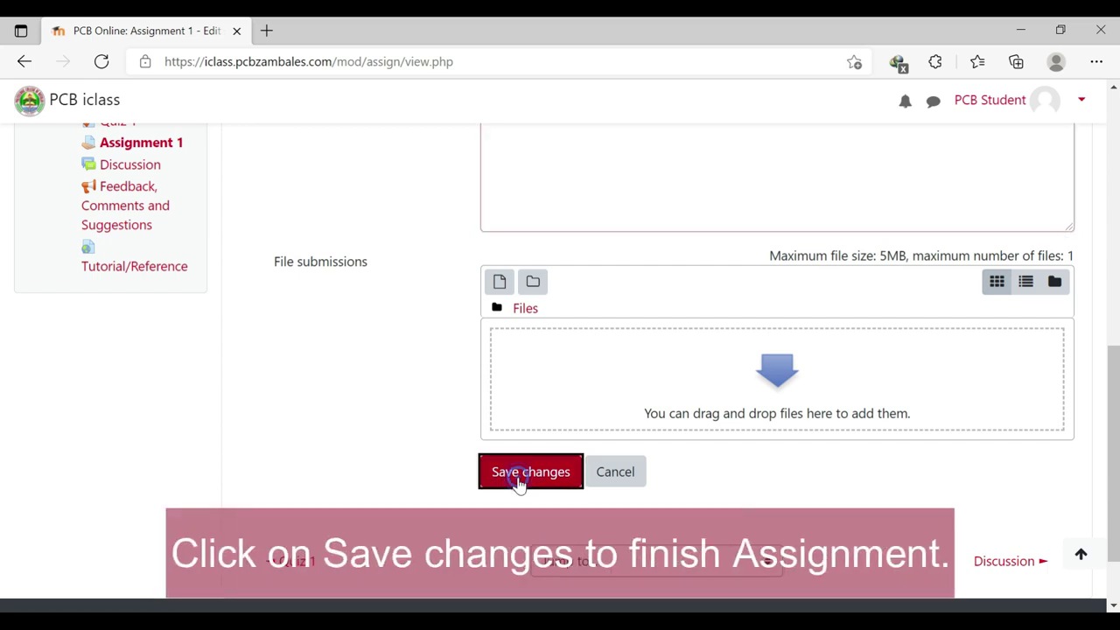
Step: Submit the Assignment 1 answer for grading
left_click(569, 487)
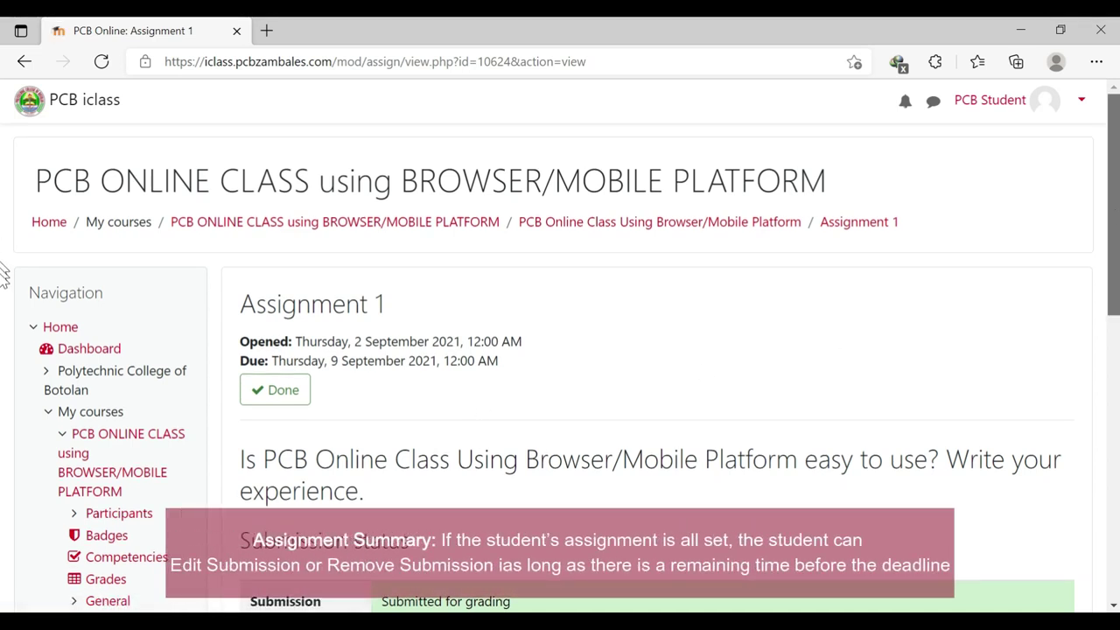
scroll(3, 308, "down", 2)
scroll(2, 308, "down", 3)
scroll(2, 367, "down", 2)
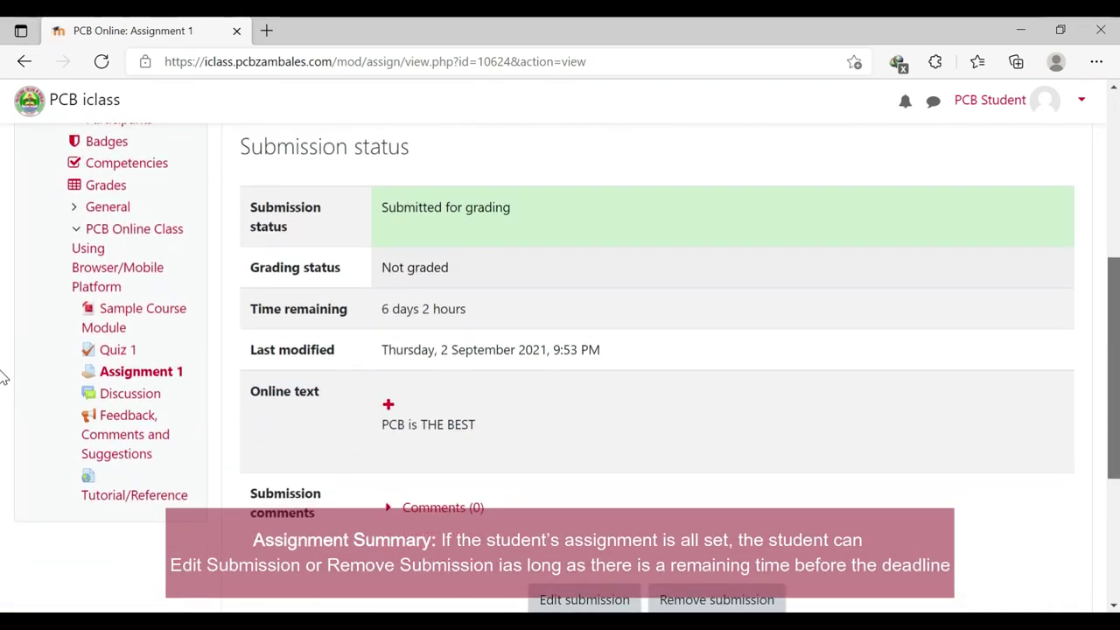
left_click_drag(1117, 367, 1113, 217)
Step: Return to the course page and scroll down to the Discussion activity
left_click(303, 196)
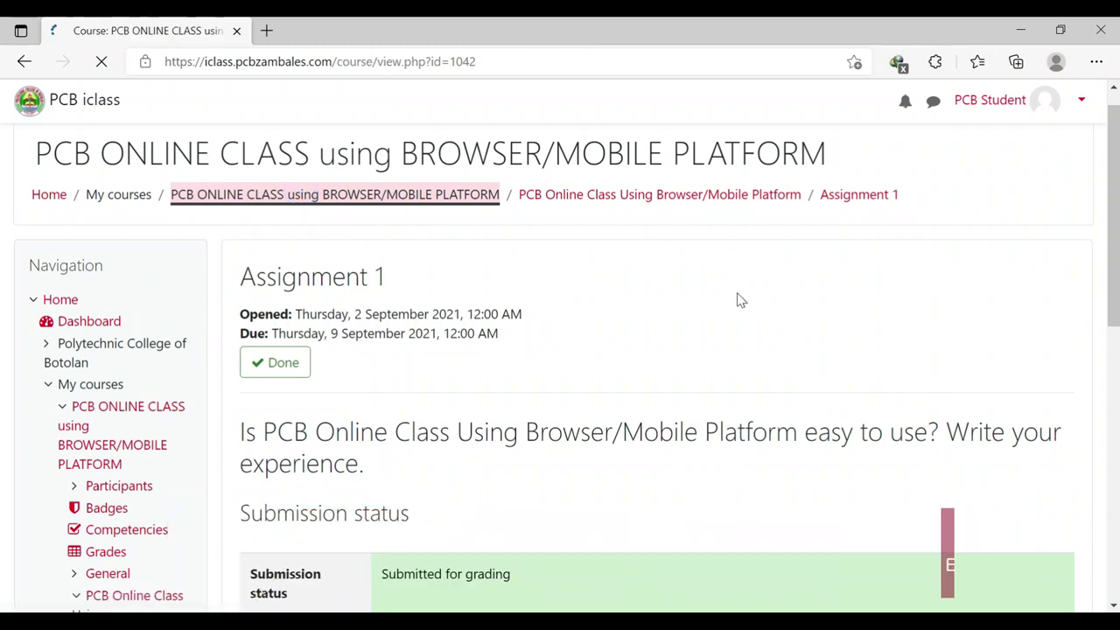
scroll(725, 326, "down", 4)
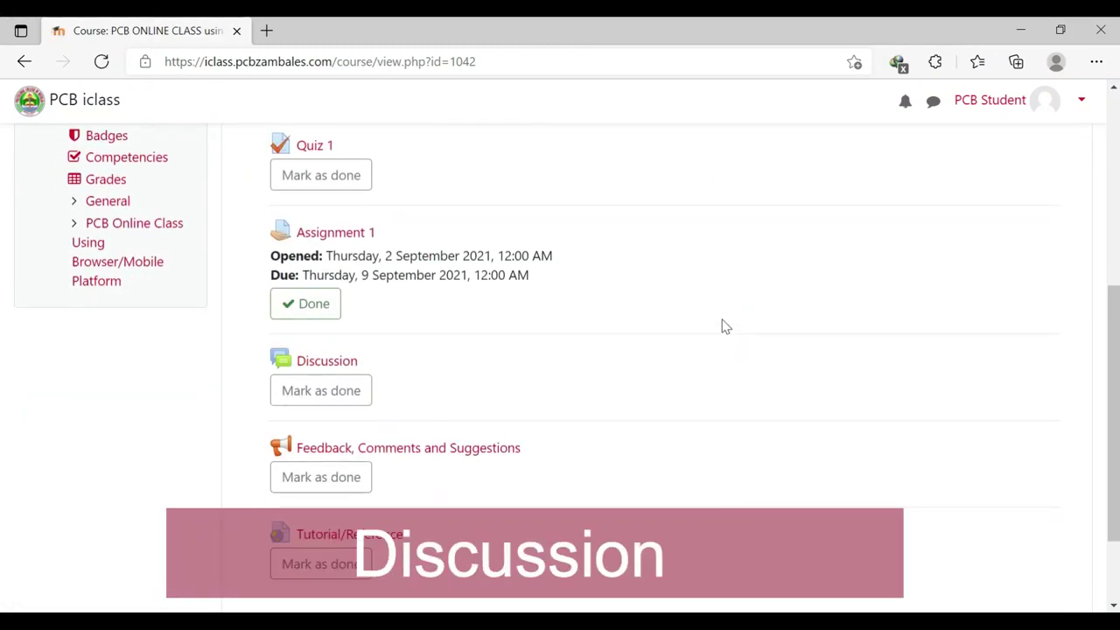
scroll(724, 326, "down", 1)
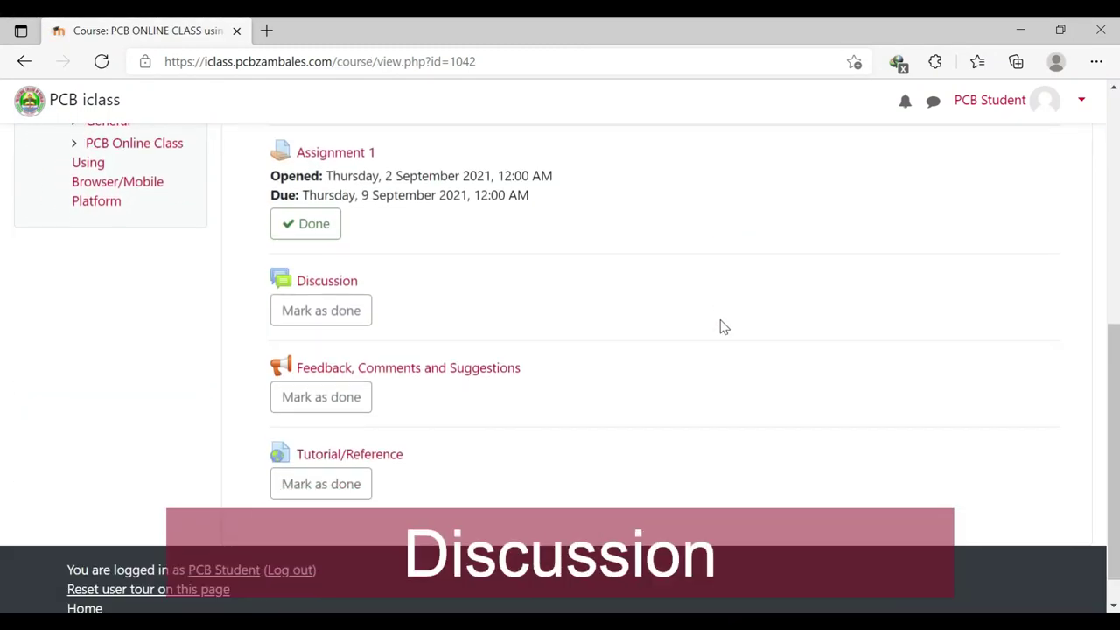
Step: Open the Recitation thread in the Discussion forum and read its question about the online class experience
left_click(354, 285)
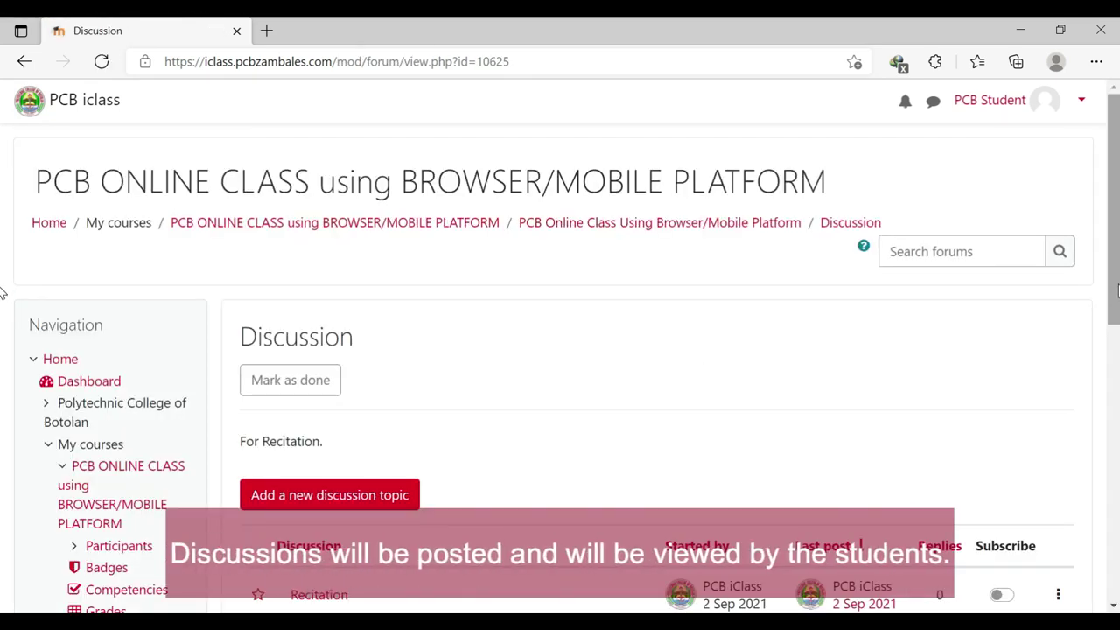
scroll(3, 302, "down", 2)
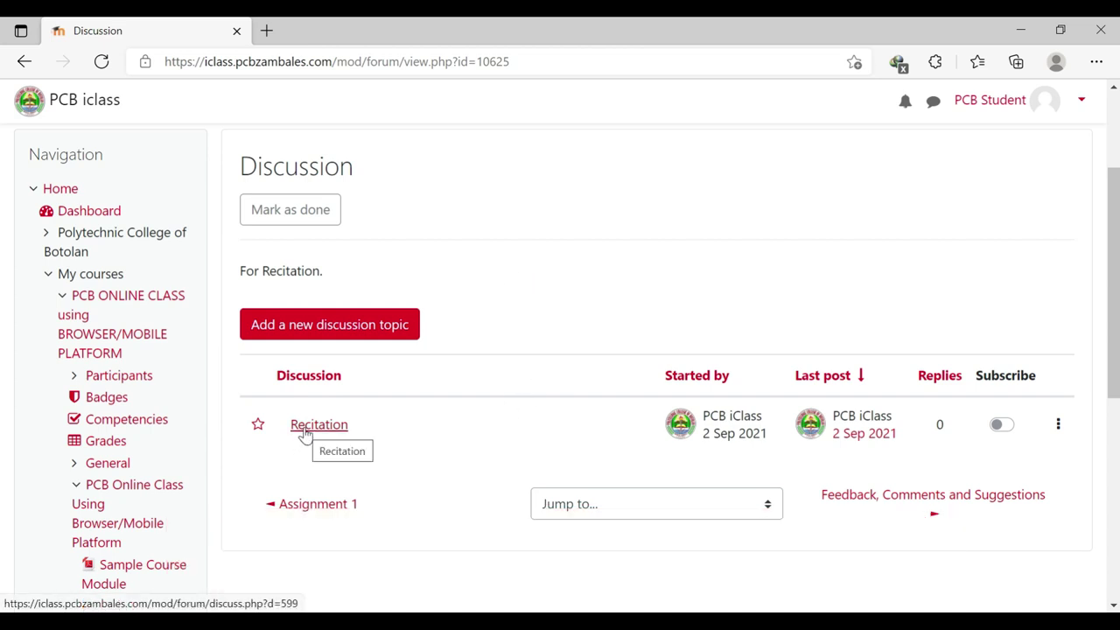
left_click(305, 429)
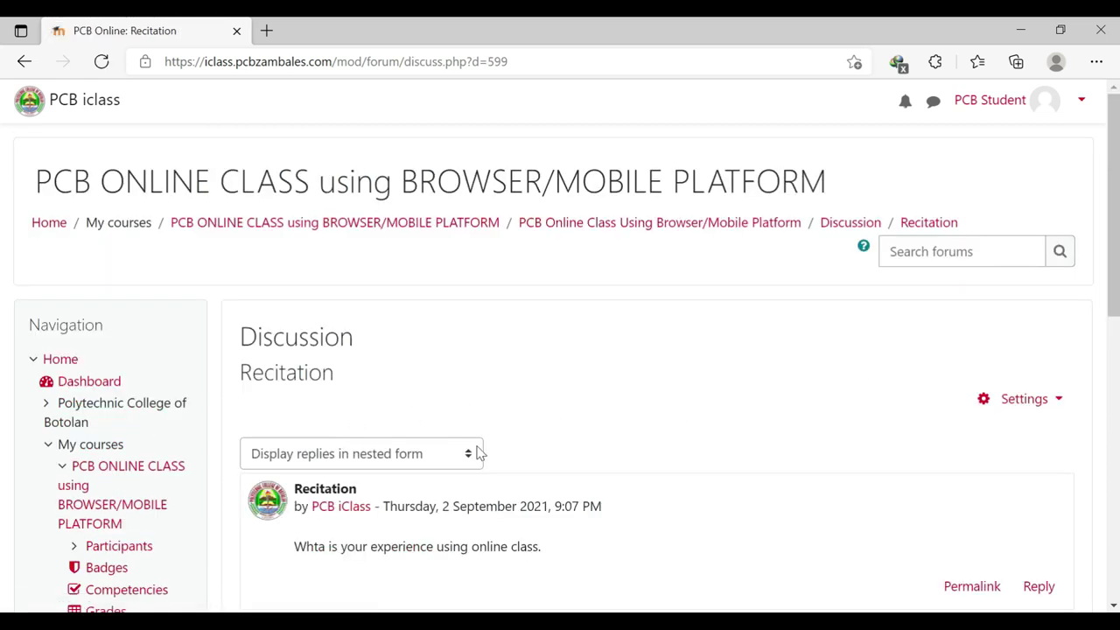
scroll(628, 415, "down", 2)
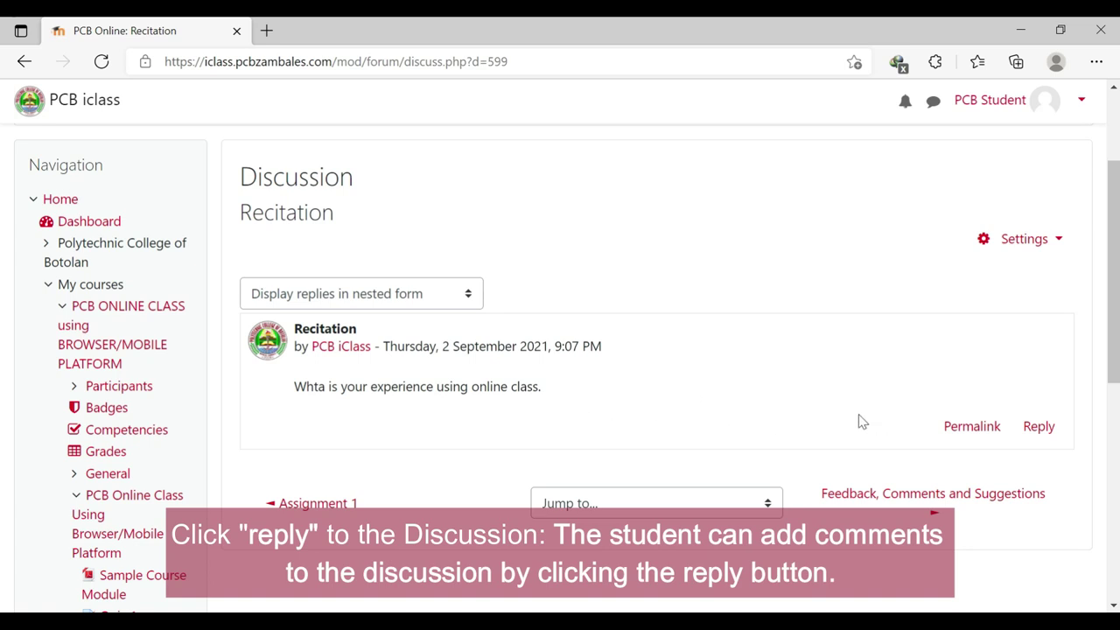
Step: Reply 'It is Easy to use' to the Recitation question, post it, and check the confirmation
left_click(1041, 429)
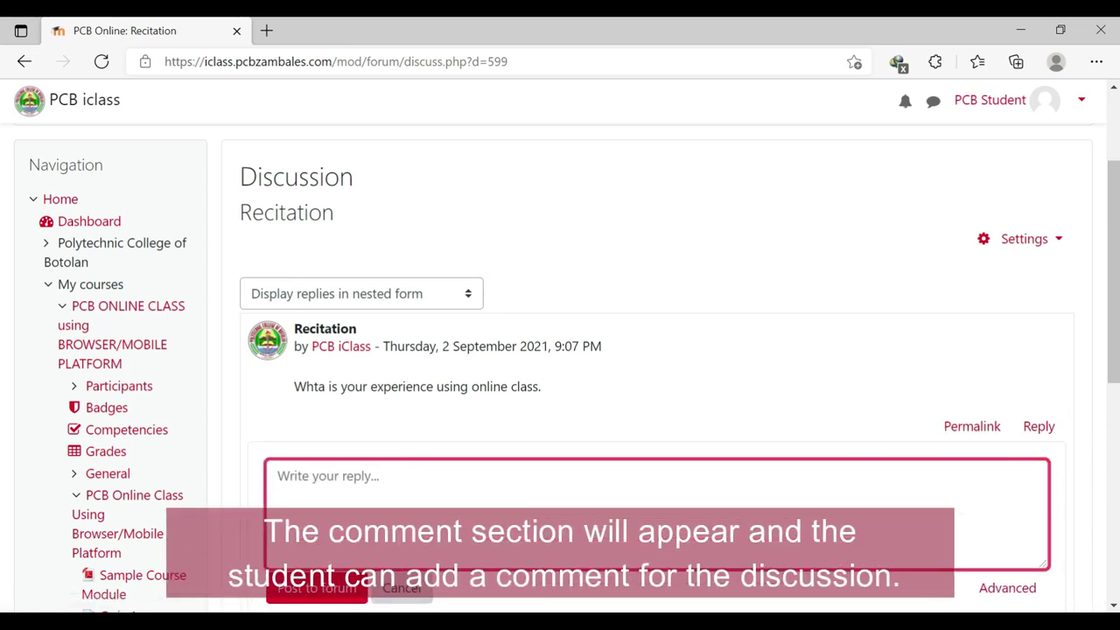
type("It")
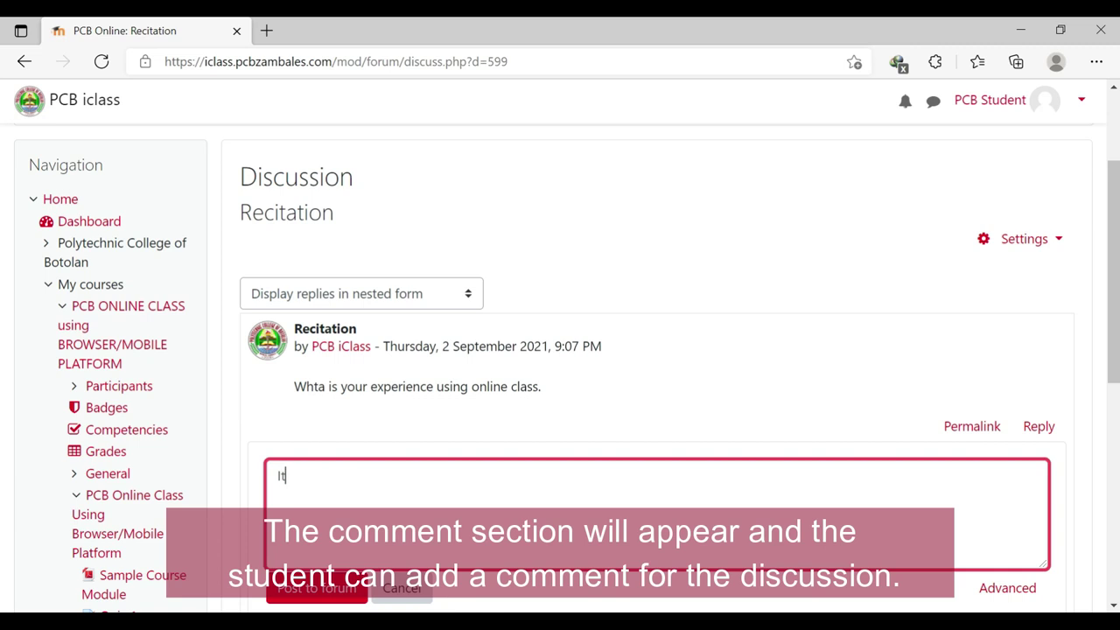
type("s  ")
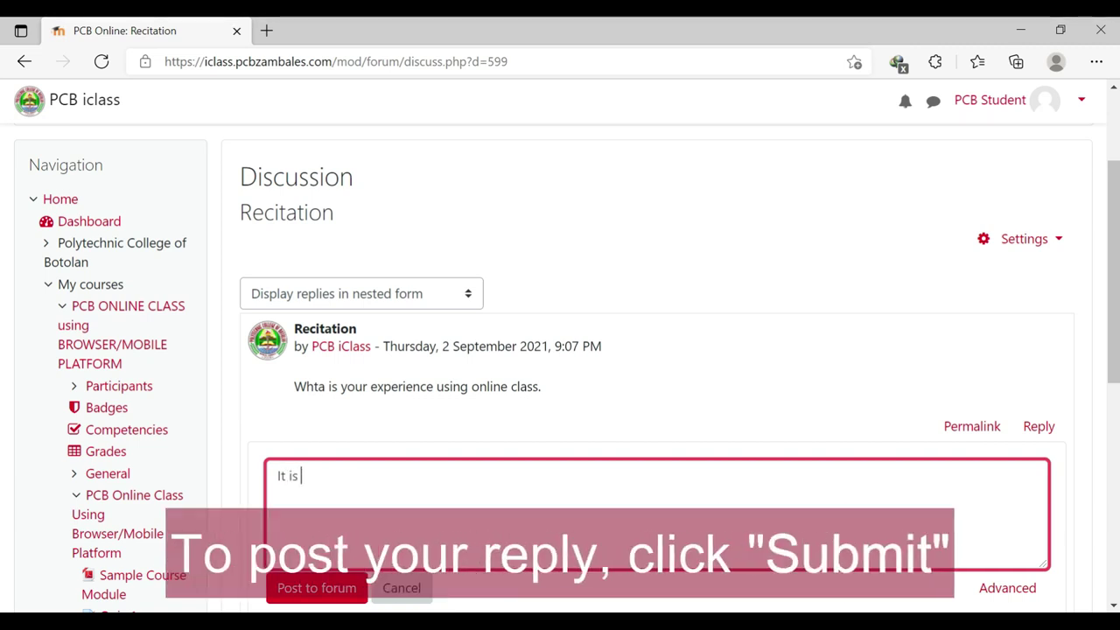
type("is Easy to use")
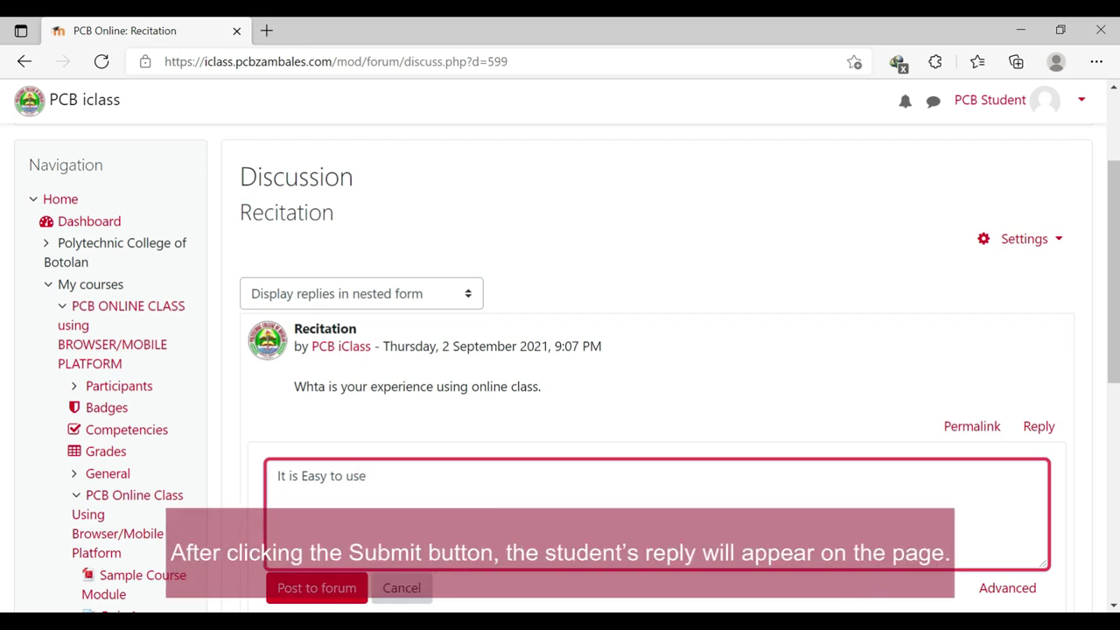
scroll(545, 513, "down", 1)
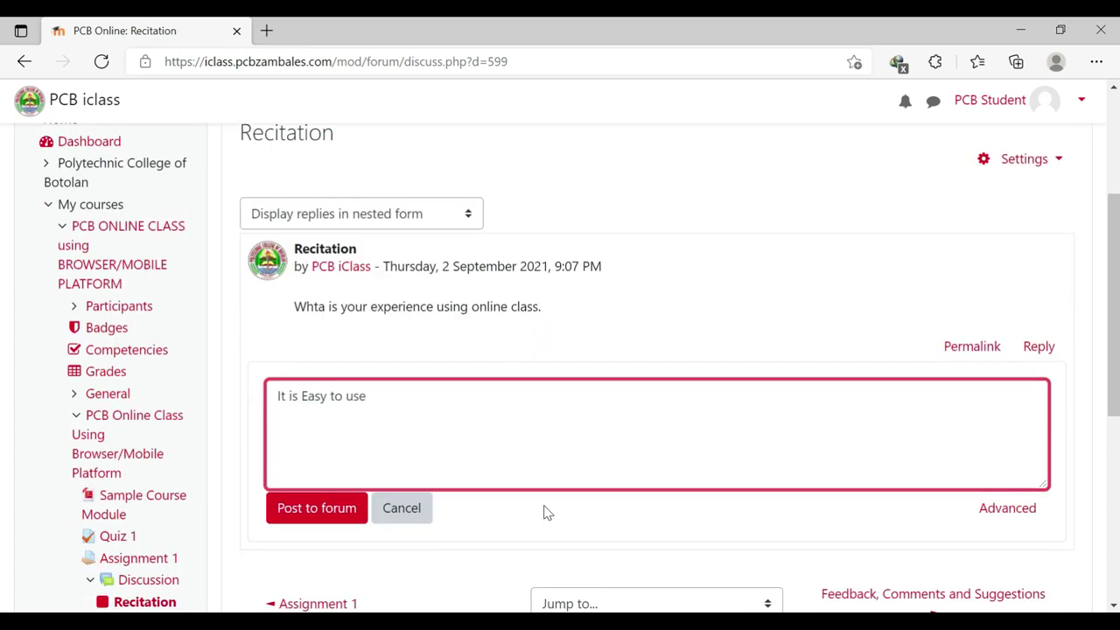
left_click(328, 516)
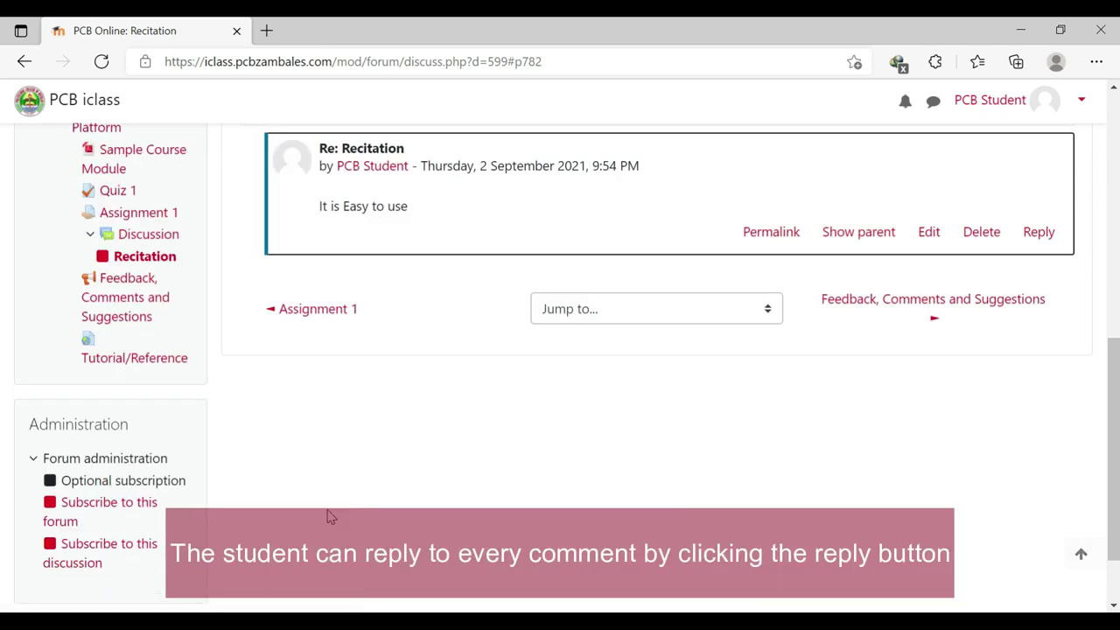
scroll(831, 373, "up", 3)
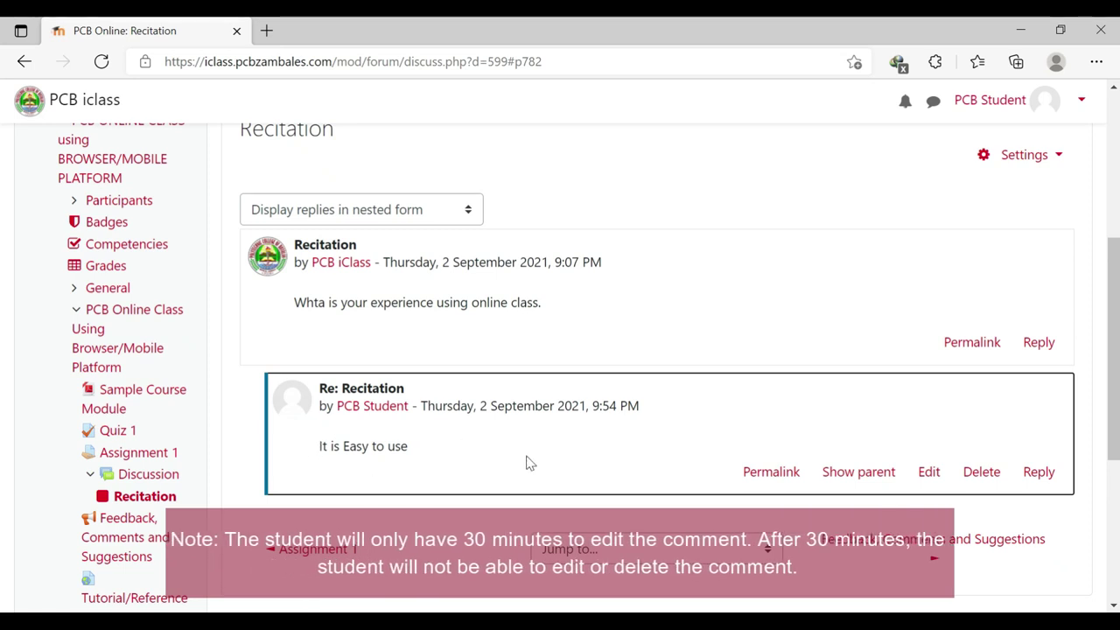
scroll(429, 321, "up", 3)
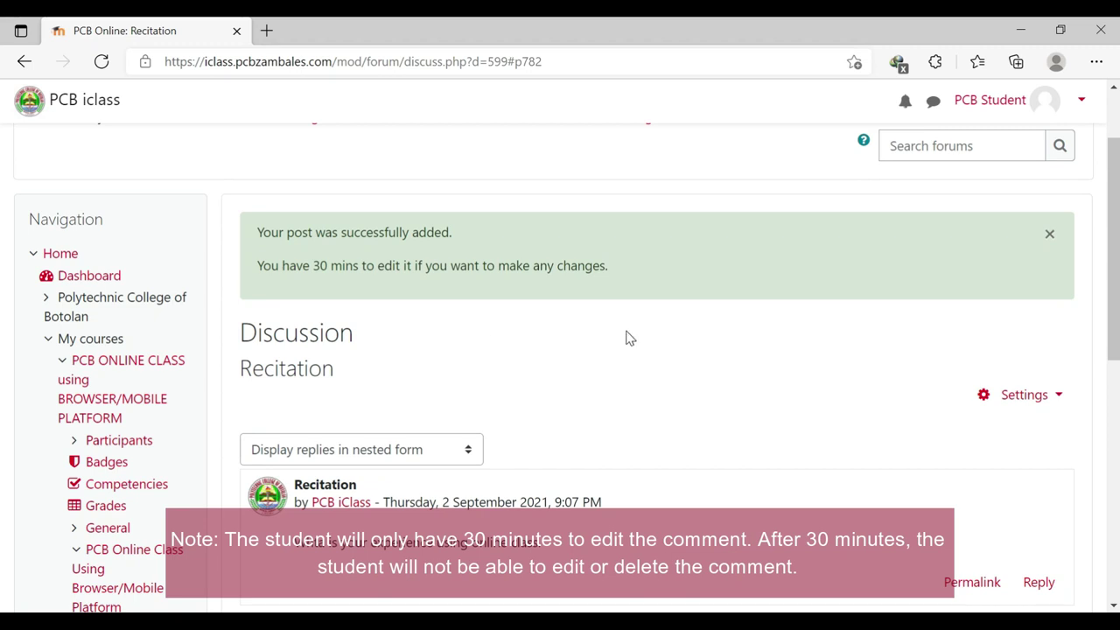
scroll(359, 242, "up", 1)
Step: From the course page, open Feedback, Comments and Suggestions and start answering its questions
left_click(195, 231)
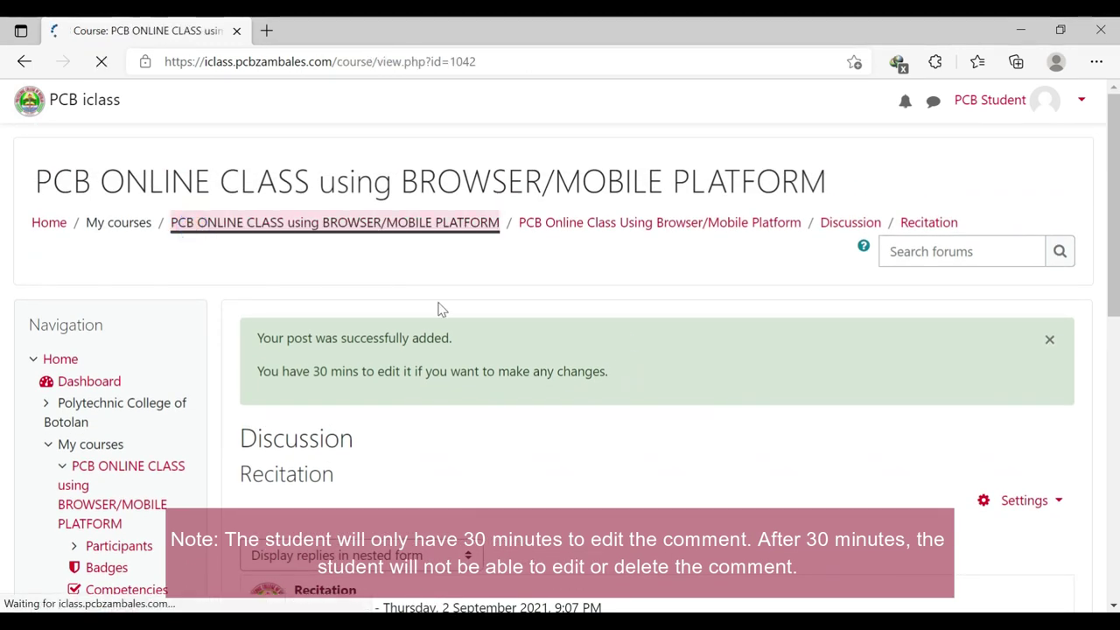
scroll(462, 329, "down", 5)
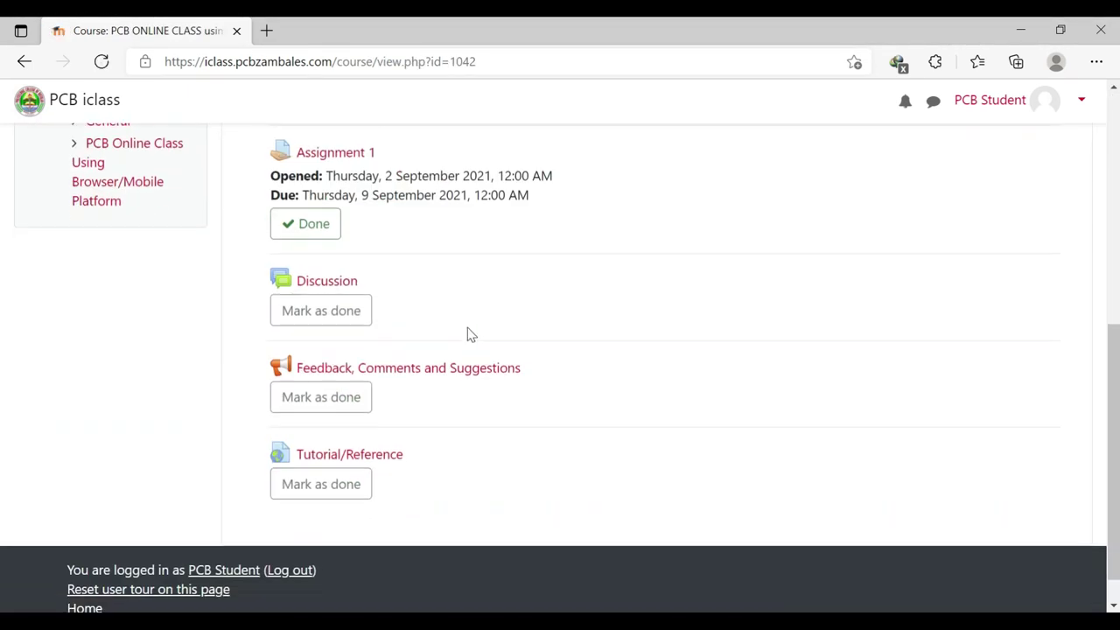
left_click(379, 370)
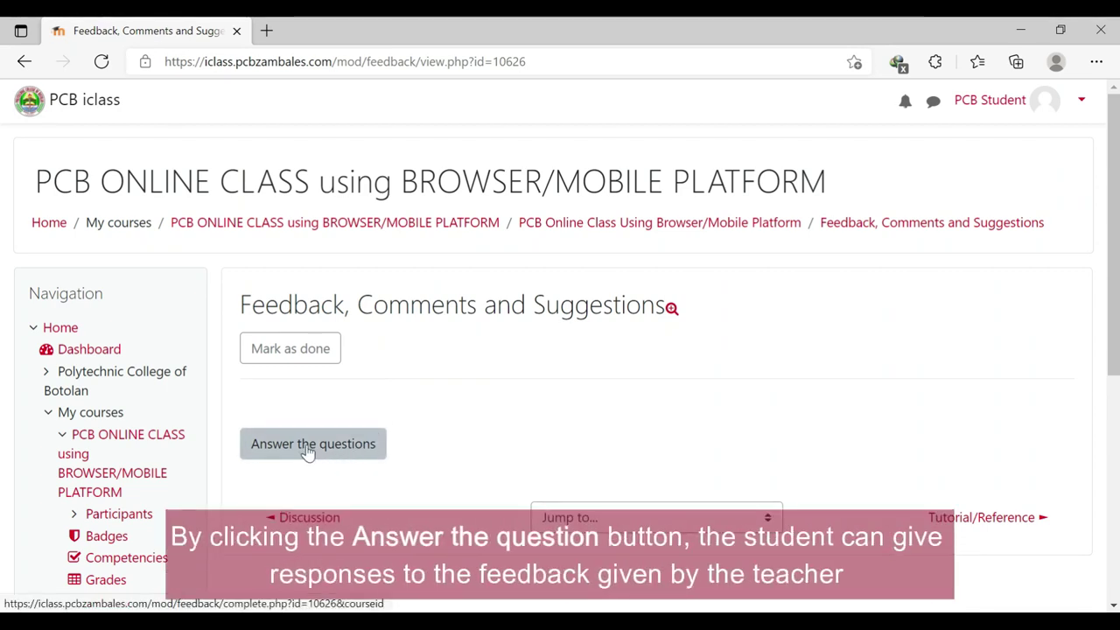
left_click(308, 449)
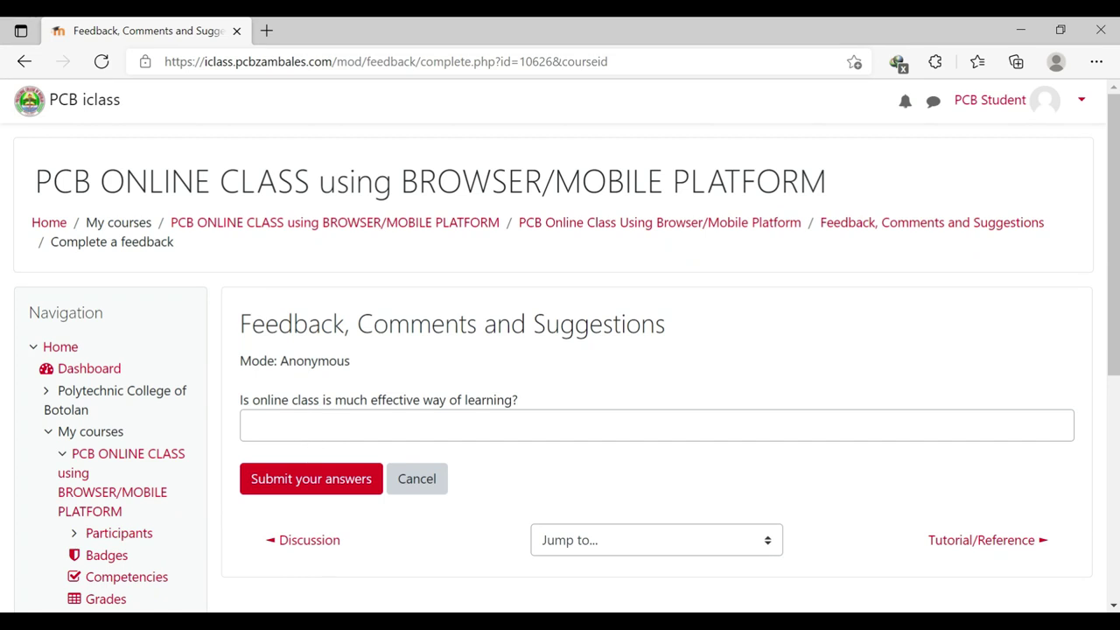
Step: Answer 'YES, it is effective and Easy to use.' and submit the feedback
left_click(325, 425)
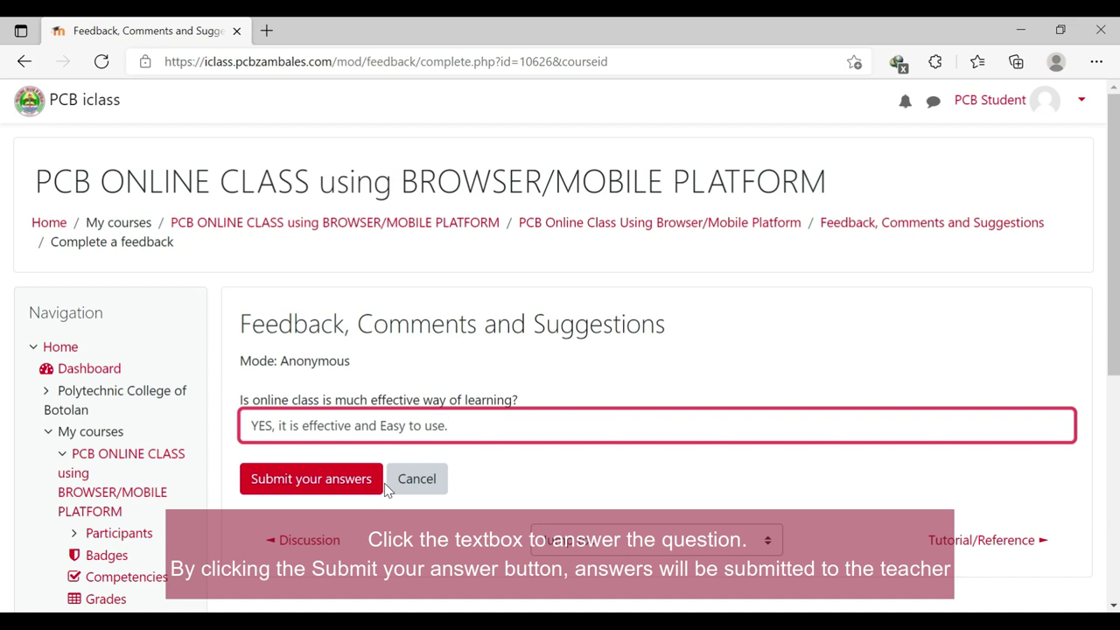
left_click(318, 490)
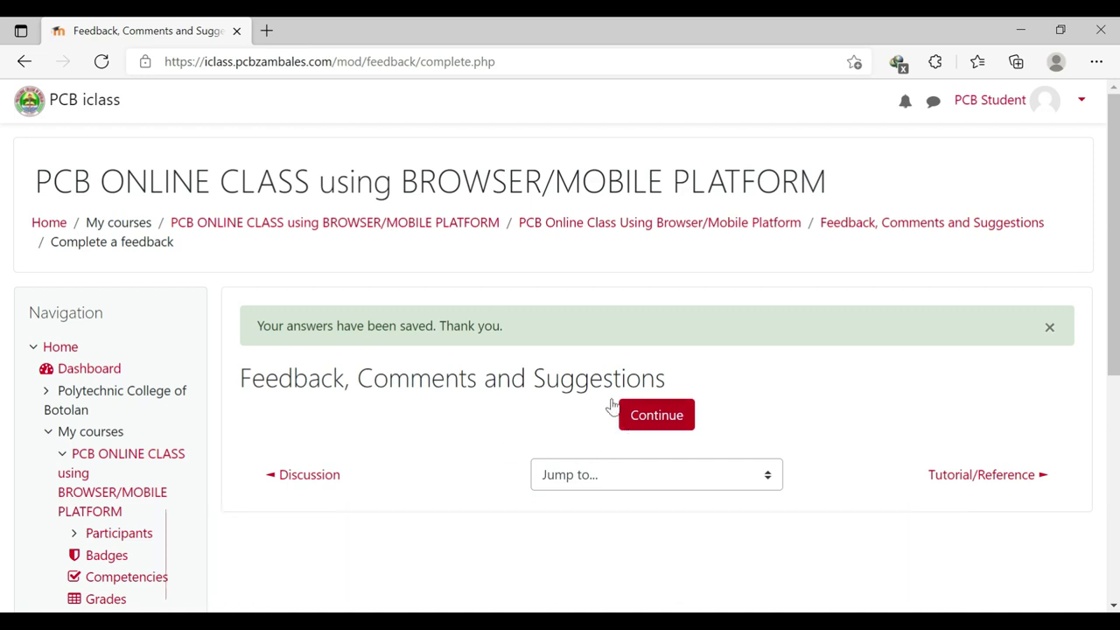
Step: Open Tutorial/Reference, play then pause its video, and return to the course page
left_click(633, 421)
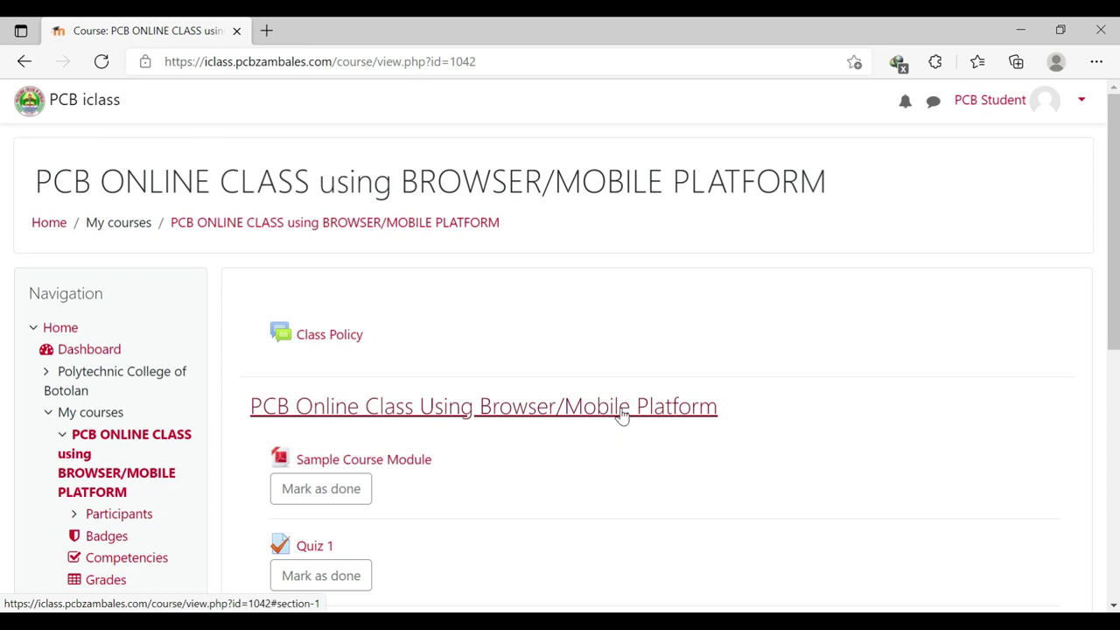
scroll(623, 407, "down", 6)
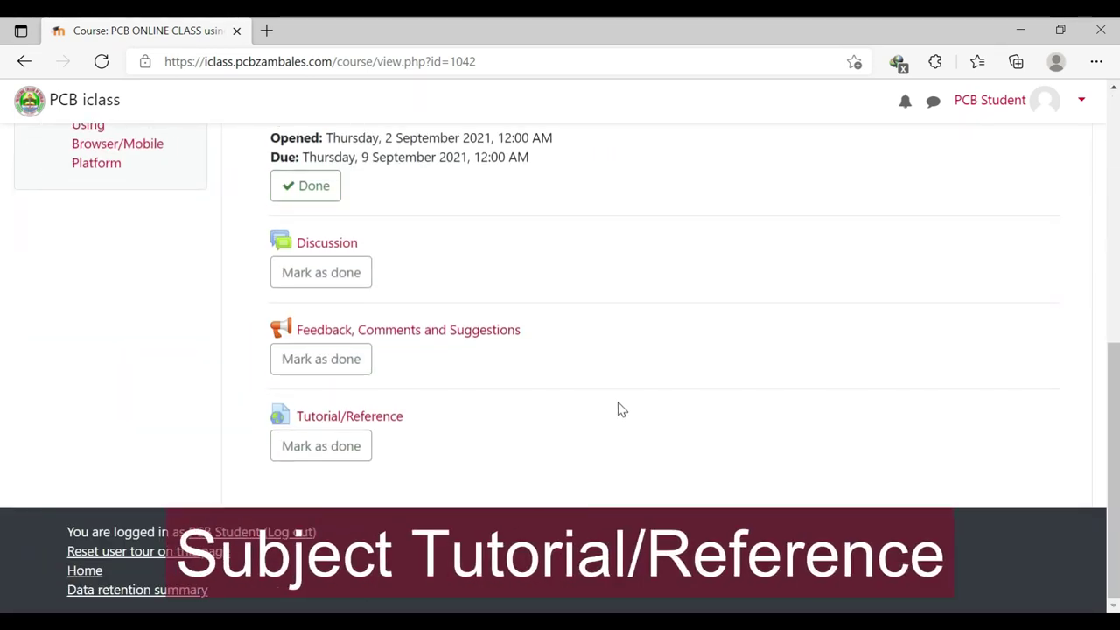
left_click(390, 418)
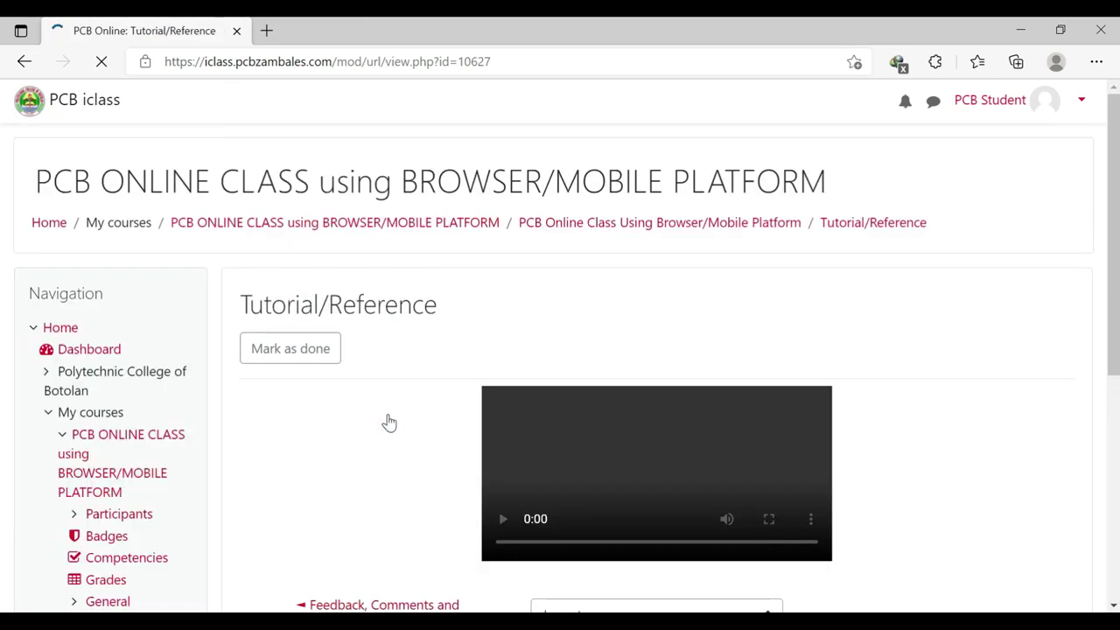
scroll(389, 423, "down", 1)
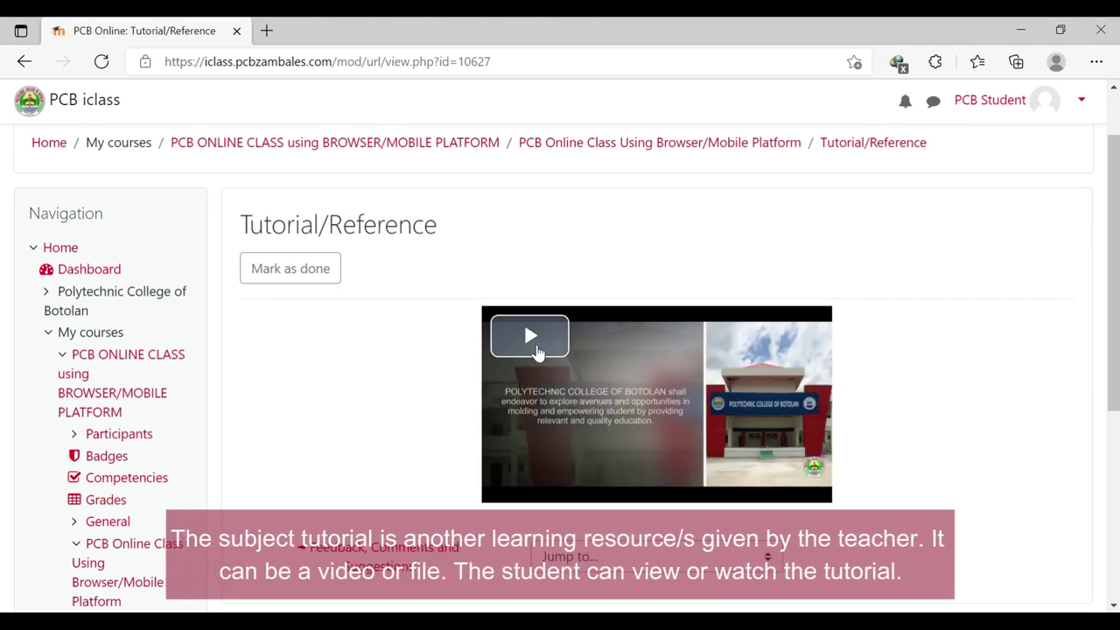
left_click(538, 351)
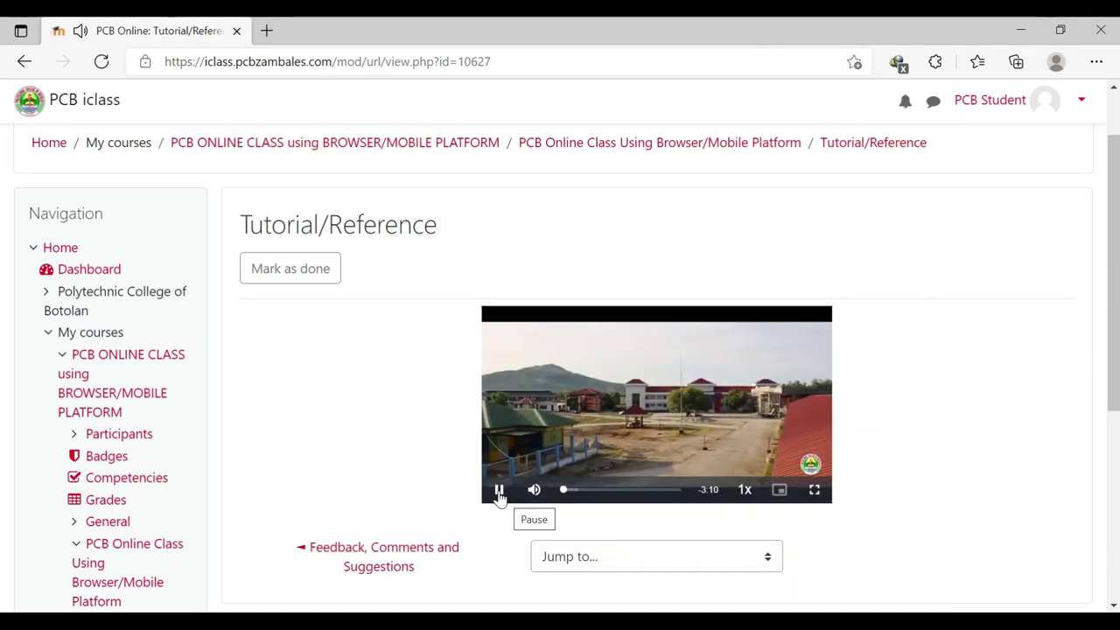
left_click(499, 492)
left_click(210, 144)
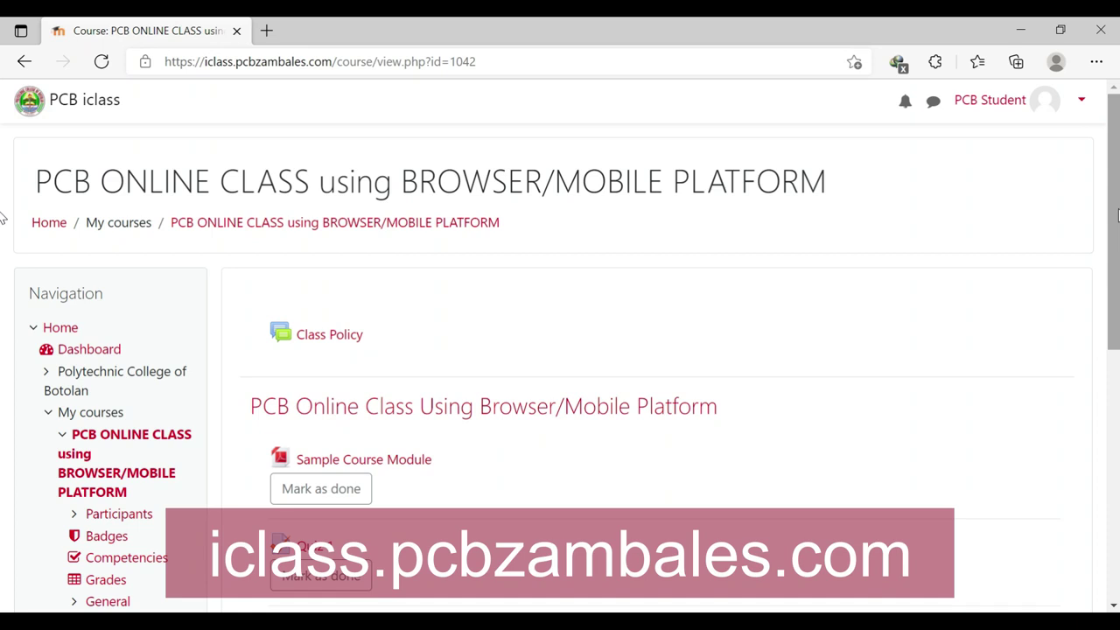
scroll(2, 217, "down", 3)
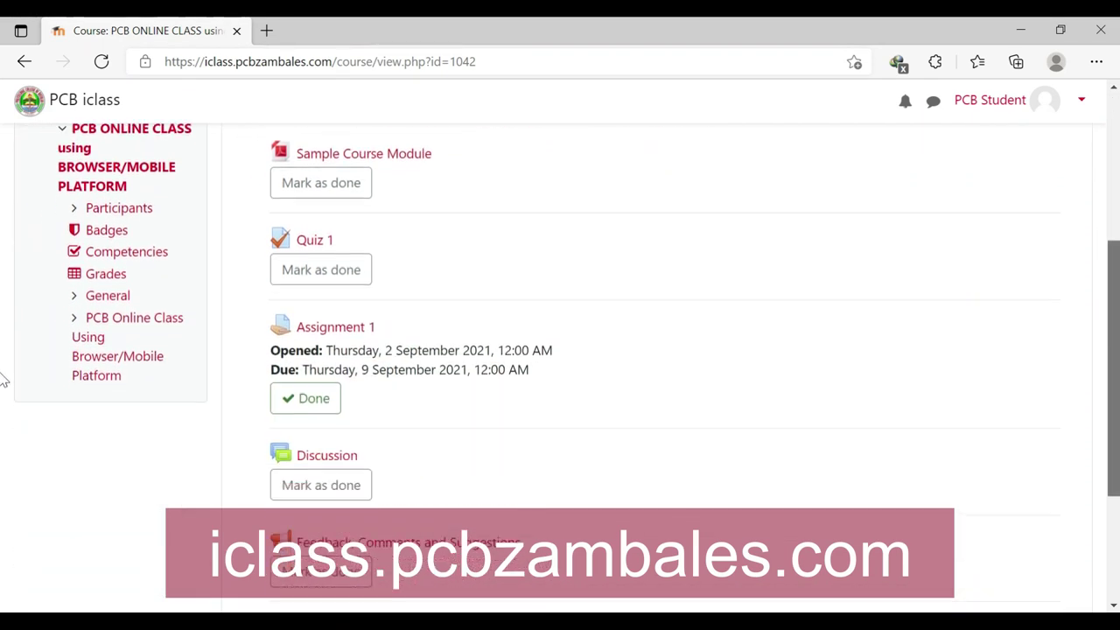